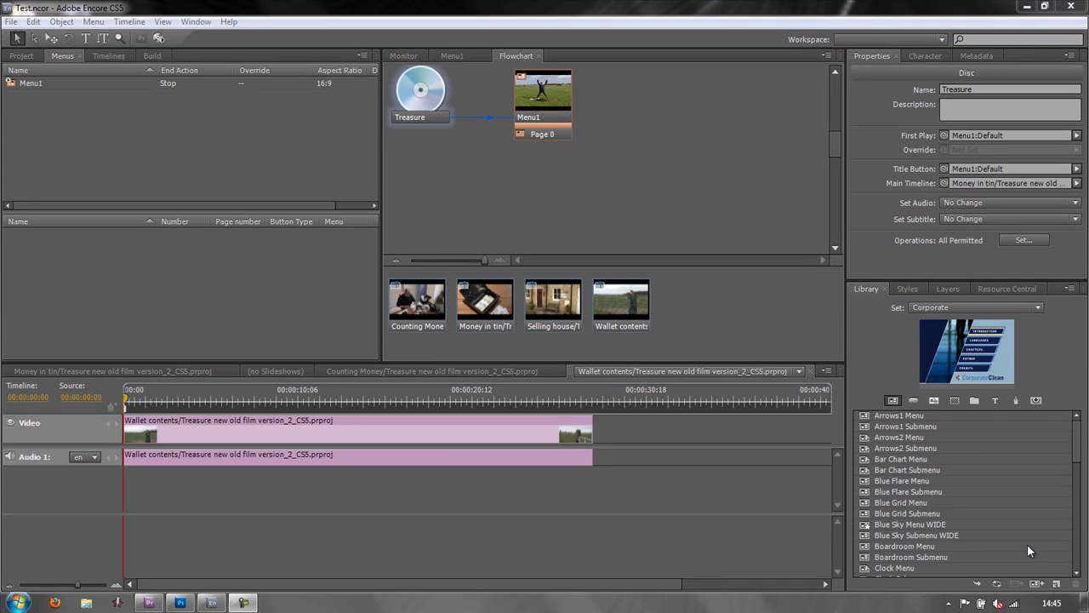
# Open Menu1, with its field-photo background, in the menu editor from the Project flowchart
pyautogui.click(23, 57)
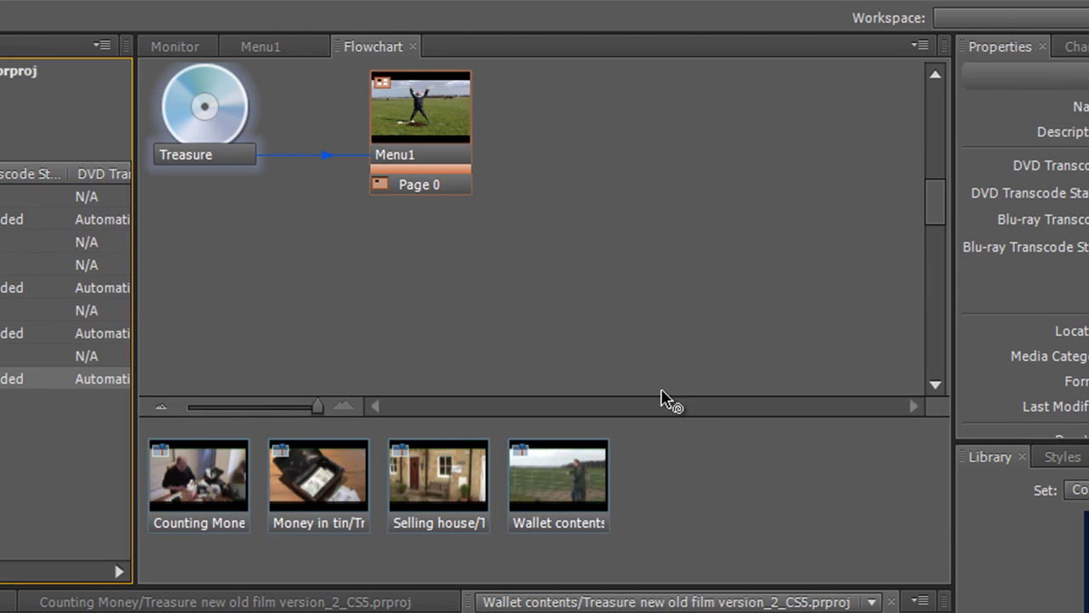
pyautogui.click(433, 151)
pyautogui.click(297, 45)
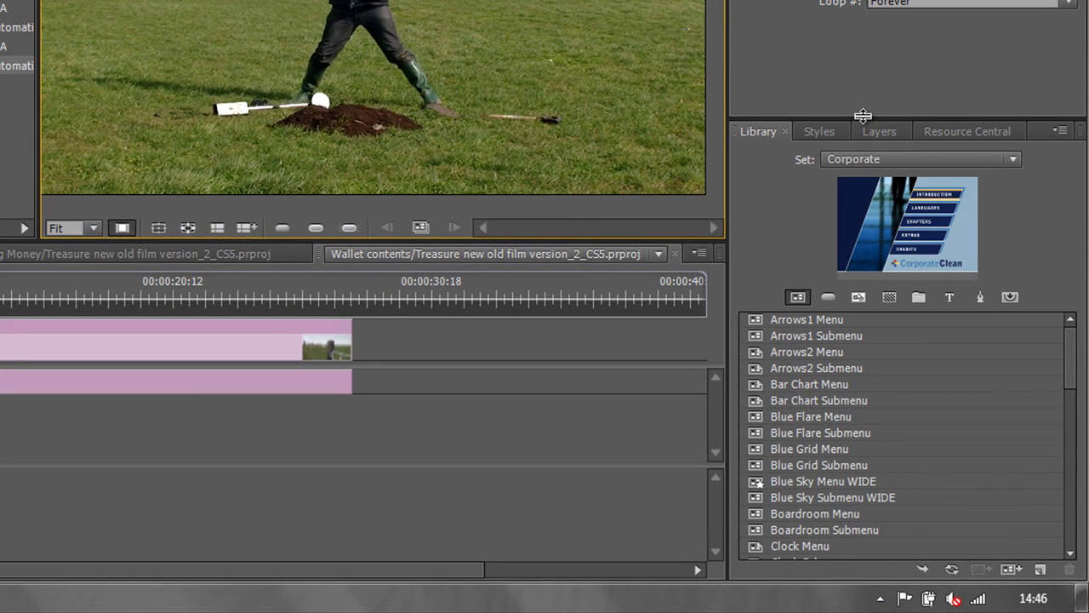
# Enlarge the Library panel and switch it to list button presets instead of menus
pyautogui.moveTo(863, 116); pyautogui.dragTo(863, 68)
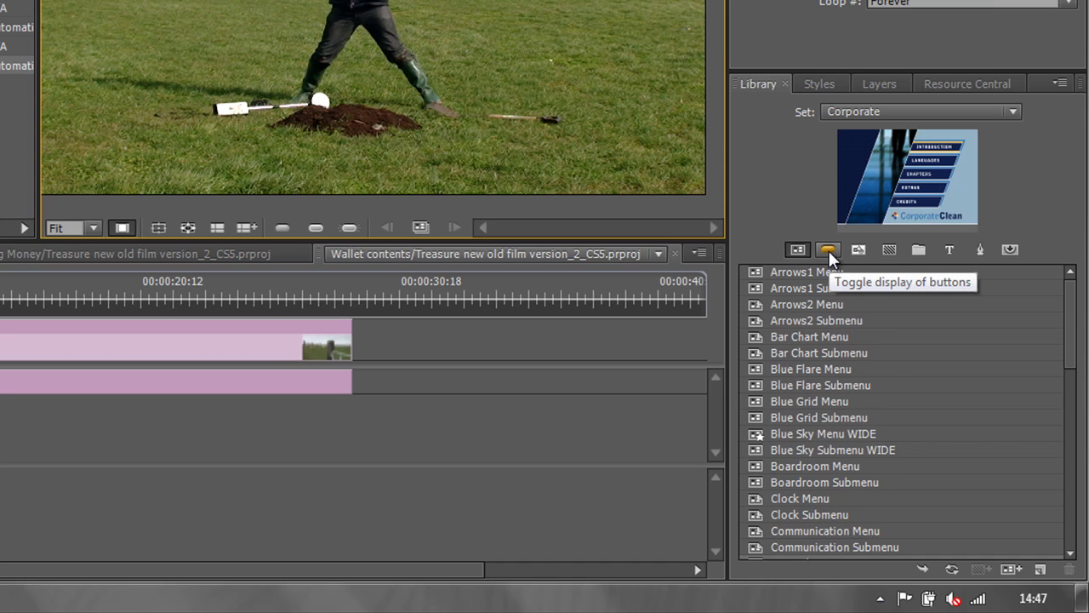
pyautogui.click(829, 250)
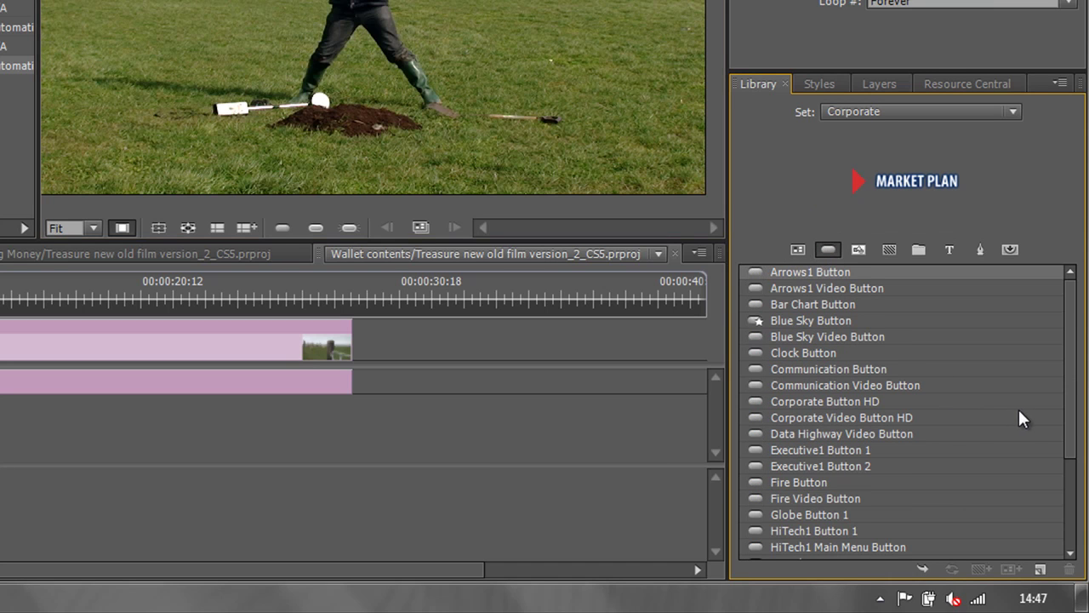
pyautogui.scroll(-1, 1071, 375)
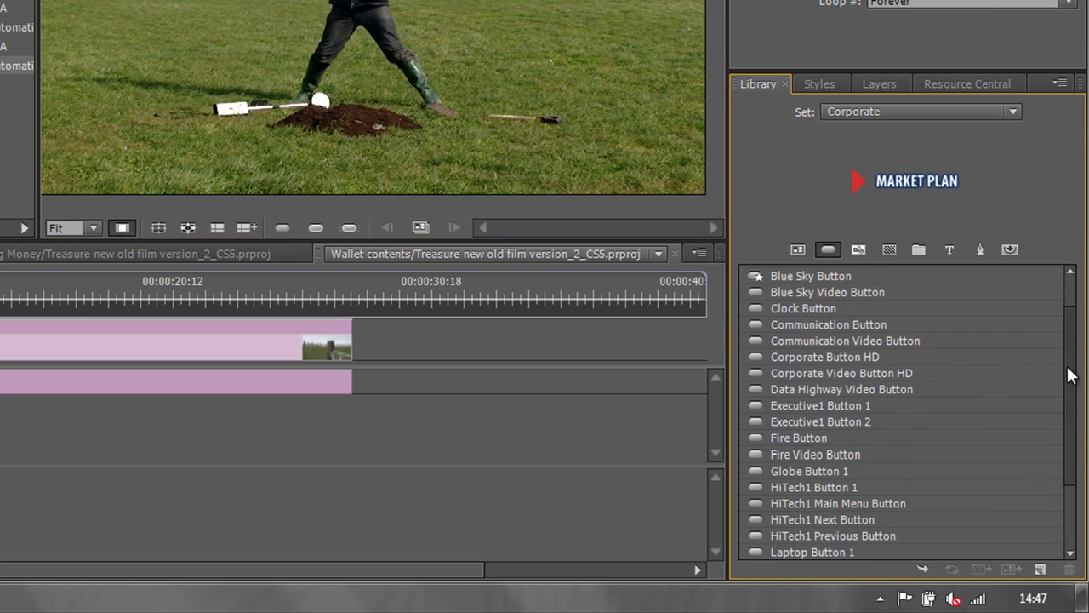
pyautogui.scroll(1, 1071, 375)
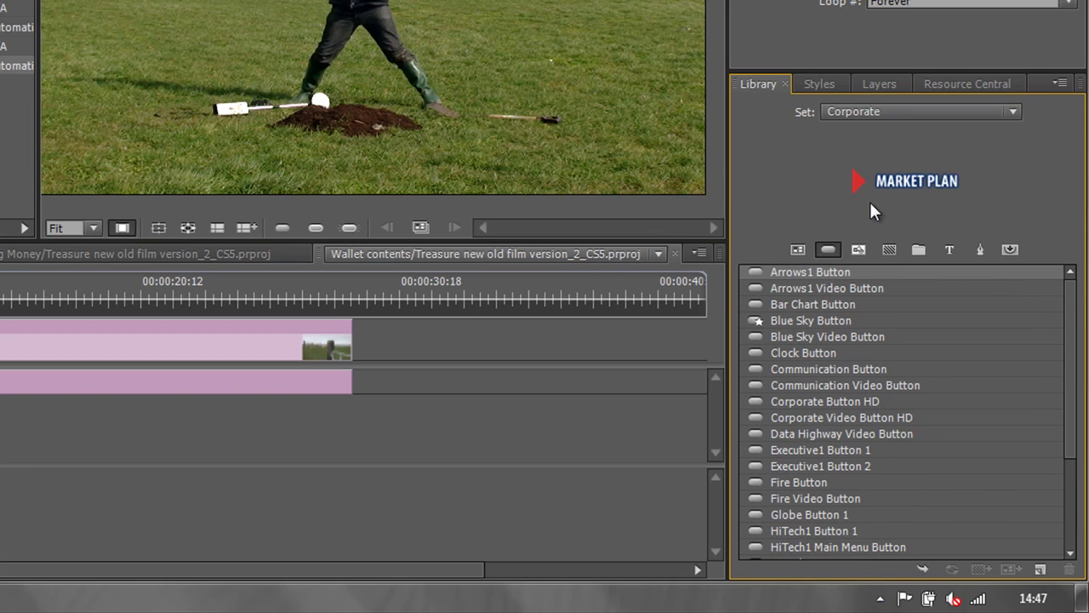
# Preview several button presets, including Blue Sky, and choose the Arrows1 Video Button
pyautogui.click(826, 337)
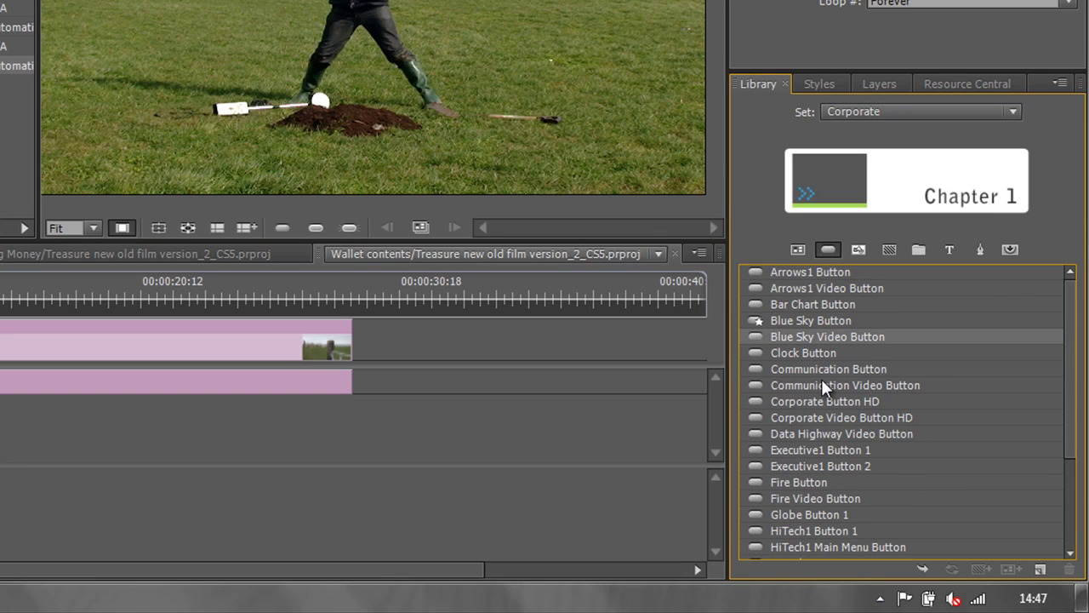
pyautogui.click(822, 383)
pyautogui.click(818, 433)
pyautogui.click(821, 482)
pyautogui.click(811, 417)
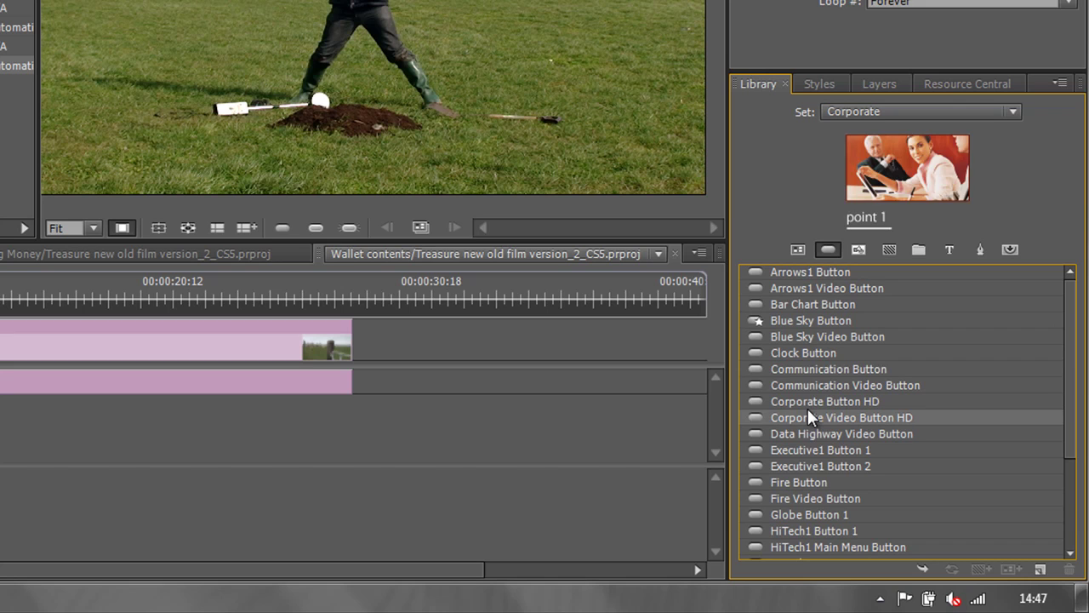
pyautogui.click(810, 369)
pyautogui.click(808, 337)
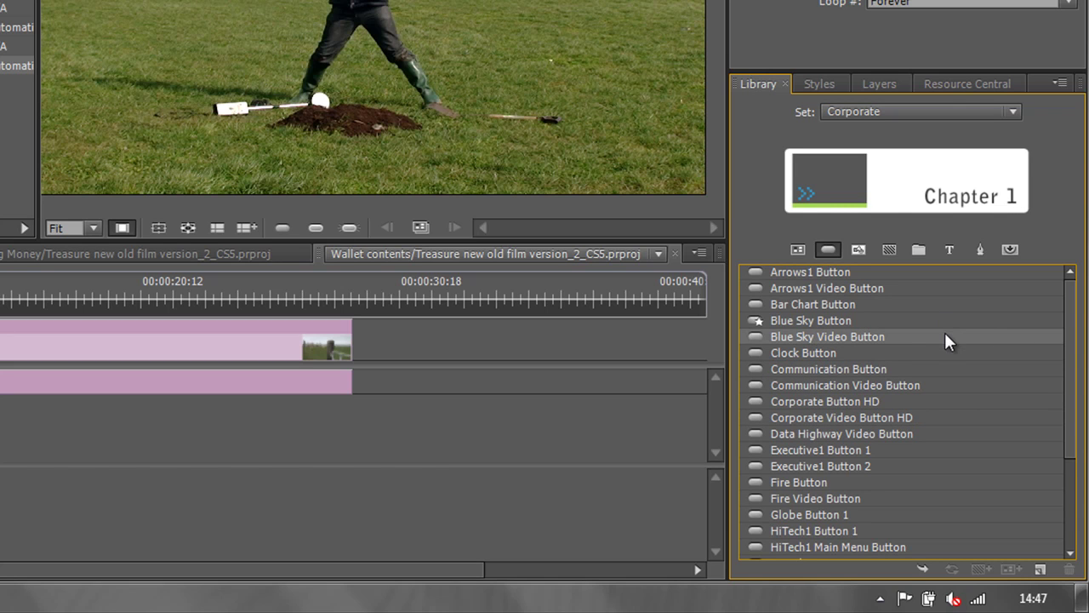
pyautogui.click(783, 274)
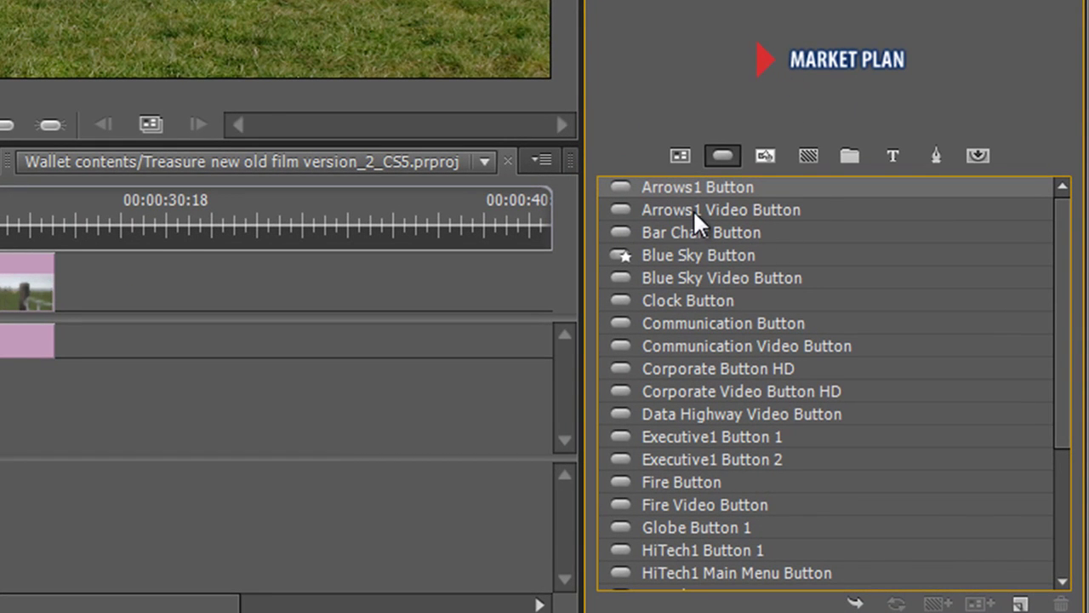
pyautogui.click(718, 209)
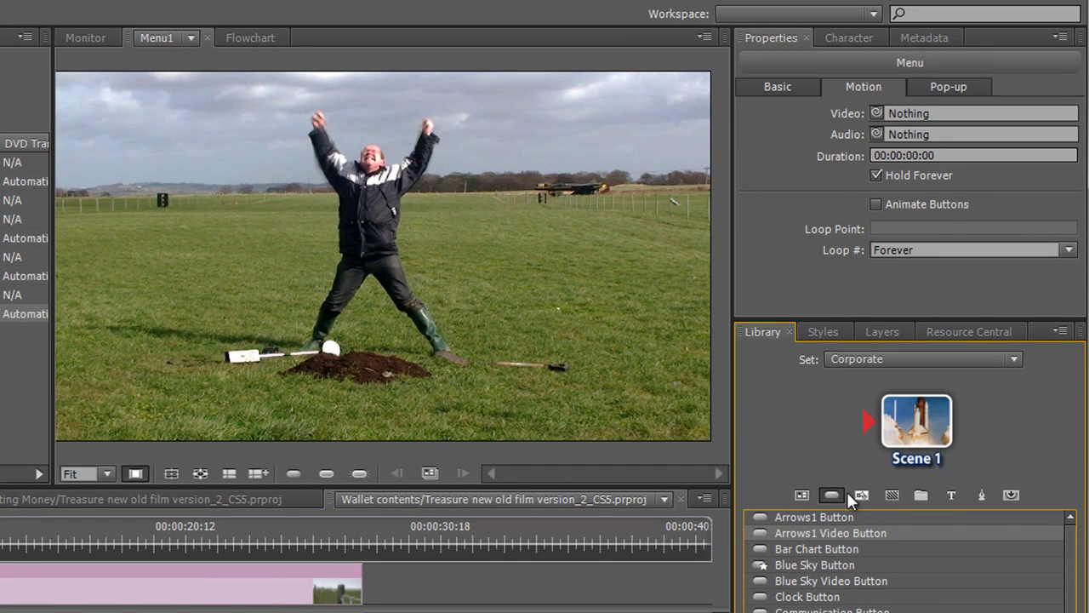
# Drag the Arrows1 Scene 1 video button onto Menu1 and position it at the top-left
pyautogui.moveTo(900, 434); pyautogui.dragTo(357, 304)
pyautogui.moveTo(175, 172); pyautogui.dragTo(121, 134)
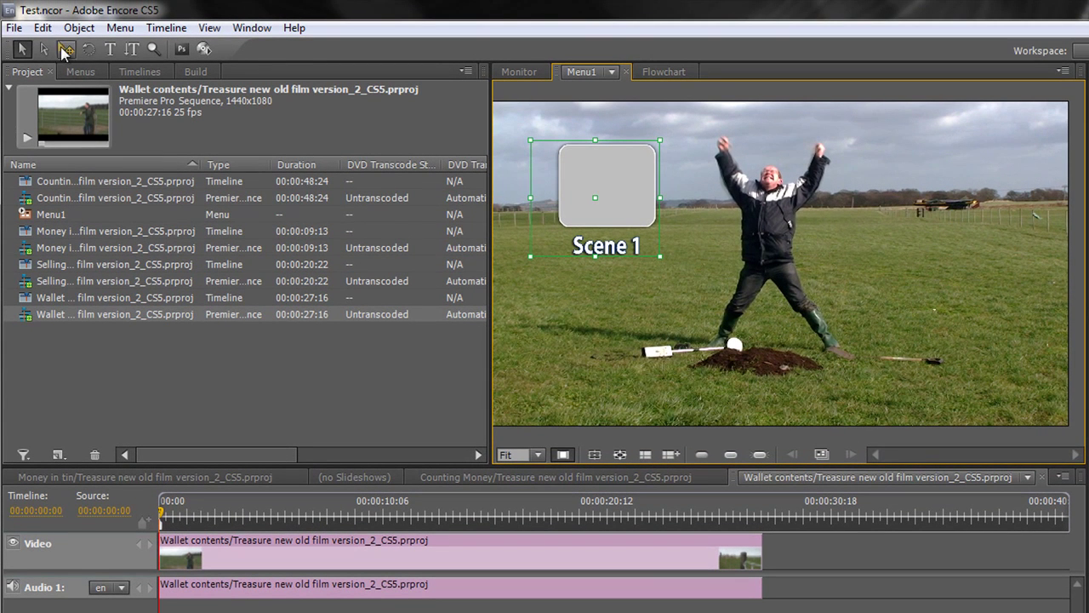
# Duplicate the Scene 1 button and place the two buttons in the top-left and top-right corners
pyautogui.click(42, 29)
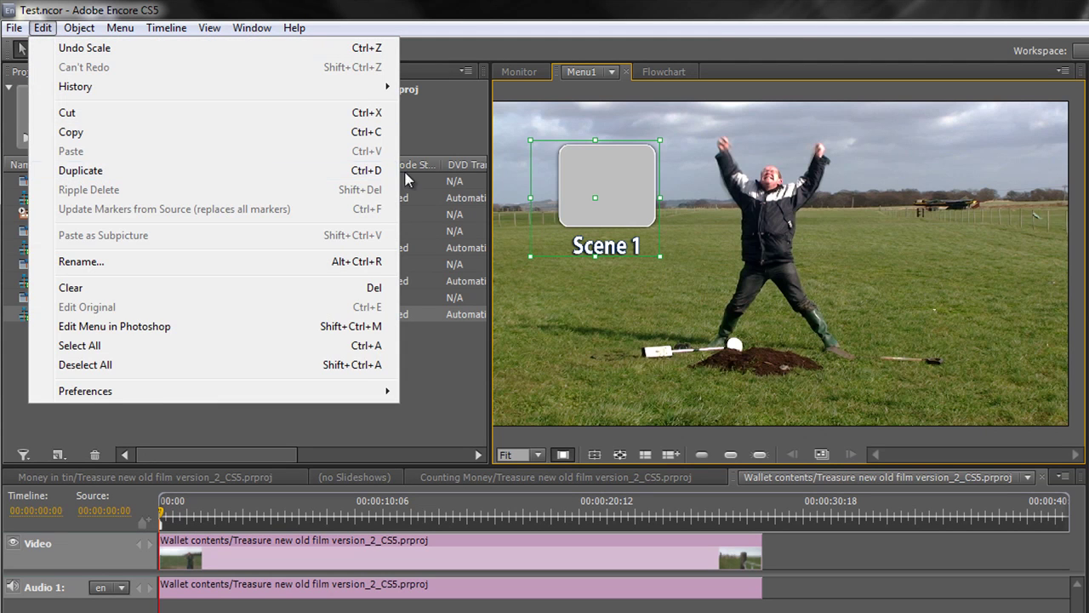
pyautogui.click(354, 173)
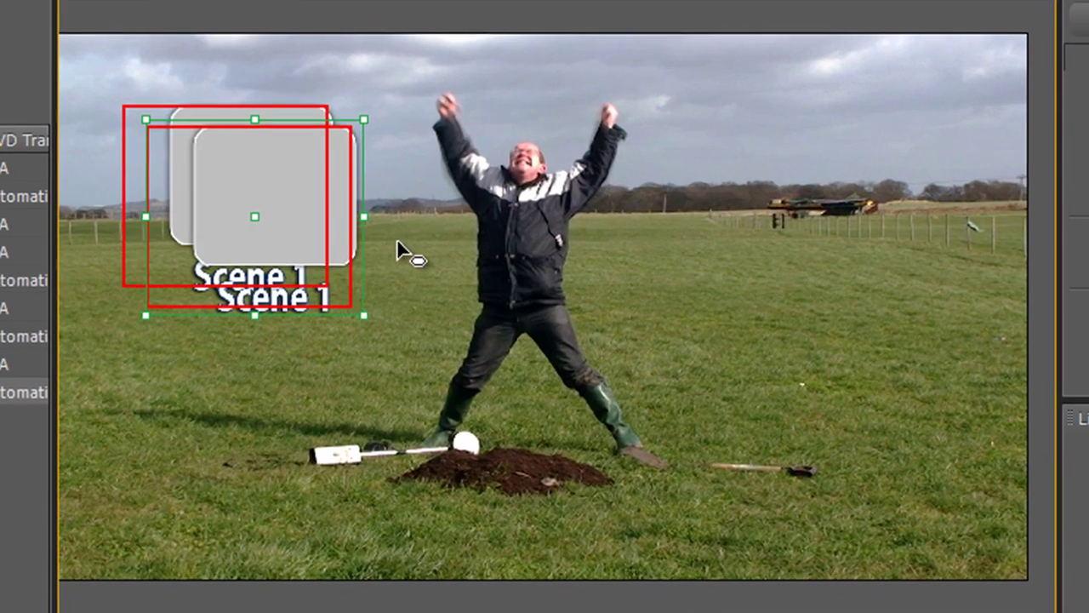
pyautogui.moveTo(396, 241)
pyautogui.mouseDown()
pyautogui.moveTo(482, 243)
pyautogui.moveTo(407, 248)
pyautogui.mouseUp()
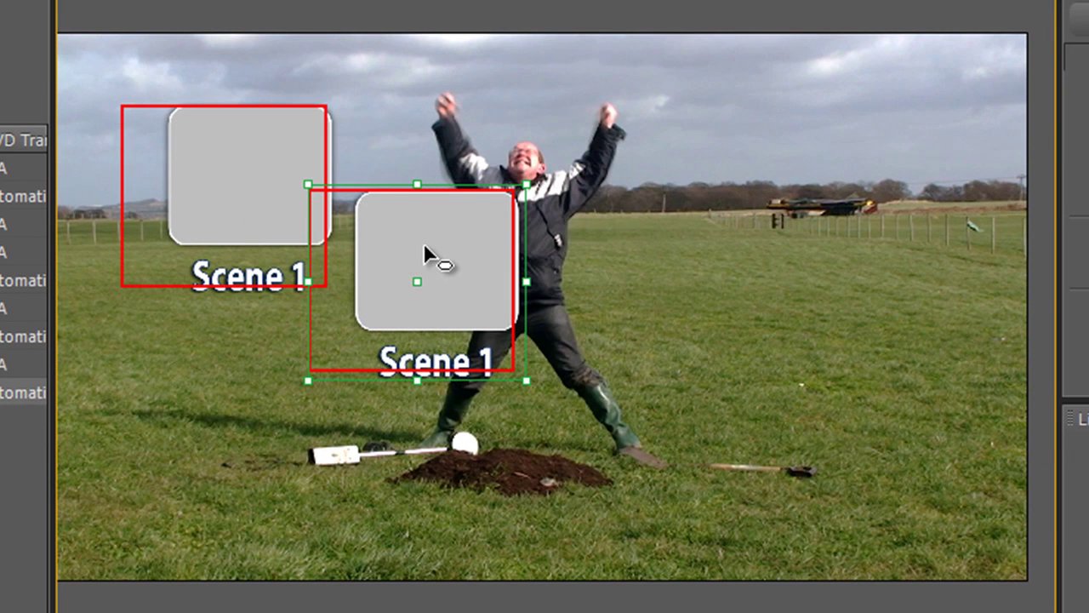
pyautogui.moveTo(425, 246); pyautogui.dragTo(614, 199)
pyautogui.moveTo(809, 161); pyautogui.dragTo(850, 116)
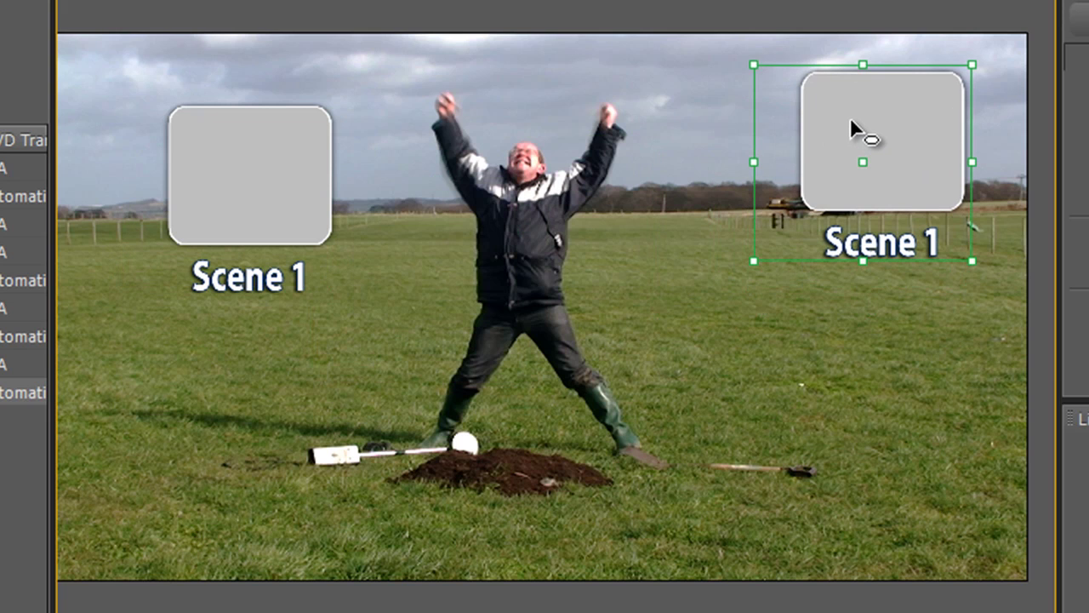
pyautogui.click(257, 196)
pyautogui.moveTo(258, 195); pyautogui.dragTo(223, 148)
# Duplicate both top buttons with Ctrl+D and nudge the copies into the lower corners
pyautogui.moveTo(119, 312); pyautogui.dragTo(873, 150)
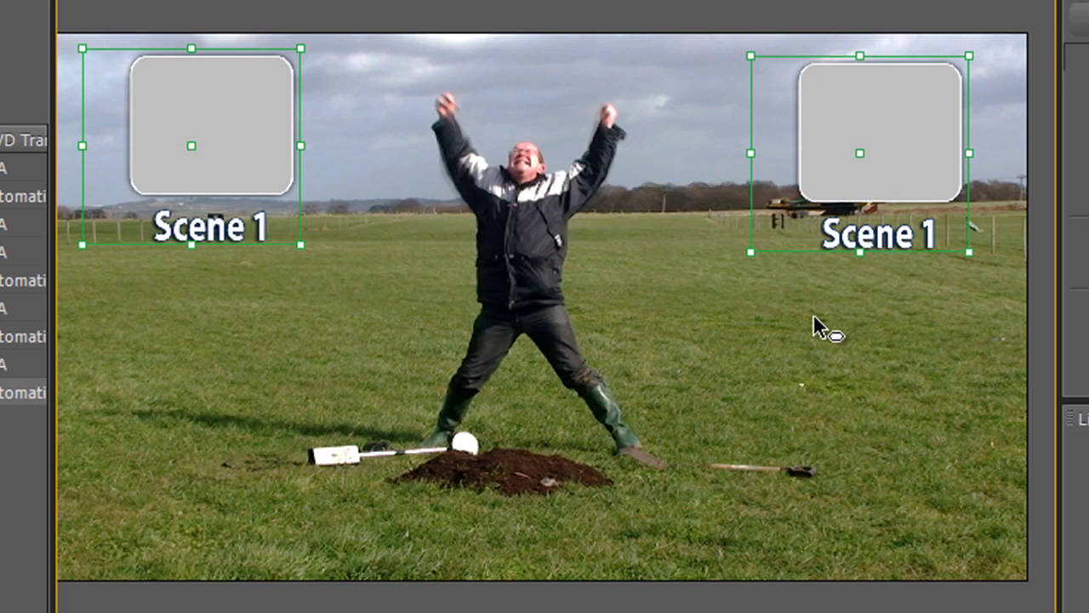
pyautogui.hotkey('ctrl', 'd')
pyautogui.hotkey('shift', 'Down')
pyautogui.hotkey('shift', 'Down')
pyautogui.hotkey('shift', 'Down')
pyautogui.hotkey('shift', 'Down')
pyautogui.hotkey('shift', 'Down')
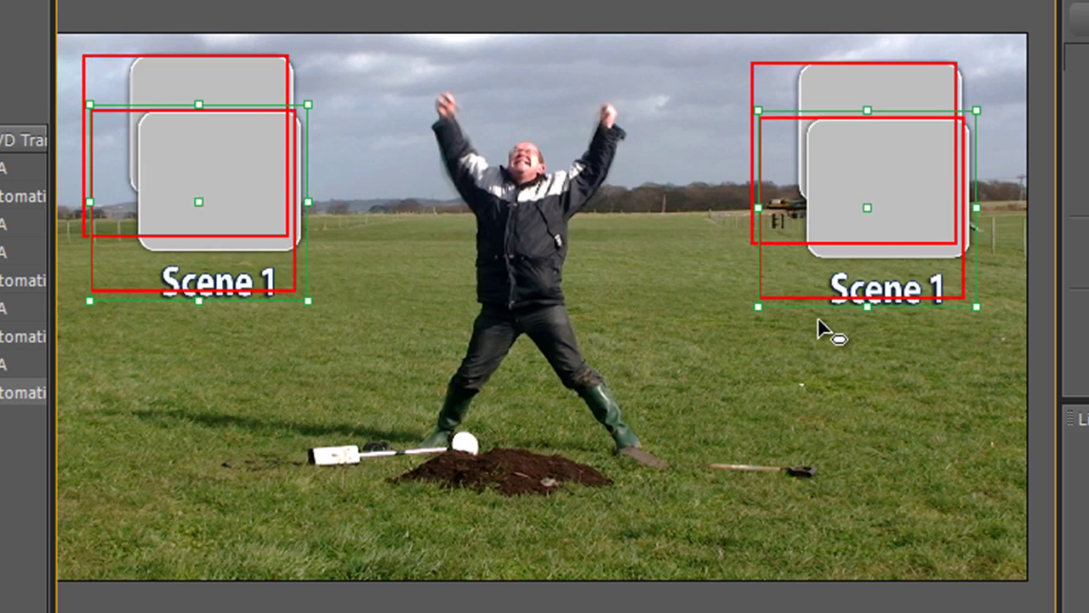
pyautogui.hotkey('shift', 'Down')
pyautogui.hotkey('shift', 'Down')
pyautogui.hotkey('shift', 'Down')
pyautogui.hotkey('shift', 'Down')
pyautogui.hotkey('shift', 'Down')
pyautogui.hotkey('shift', 'Down')
pyautogui.hotkey('shift', 'Down')
pyautogui.hotkey('shift', 'Down')
pyautogui.hotkey('shift', 'Down')
pyautogui.hotkey('shift', 'Down')
pyautogui.hotkey('shift', 'Down')
pyautogui.hotkey('shift', 'Down')
pyautogui.hotkey('shift', 'Down')
pyautogui.hotkey('shift', 'Down')
pyautogui.hotkey('shift', 'Down')
pyautogui.hotkey('shift', 'Down')
pyautogui.hotkey('shift', 'Down')
pyautogui.hotkey('shift', 'Down')
pyautogui.hotkey('shift', 'Down')
pyautogui.hotkey('shift', 'Down')
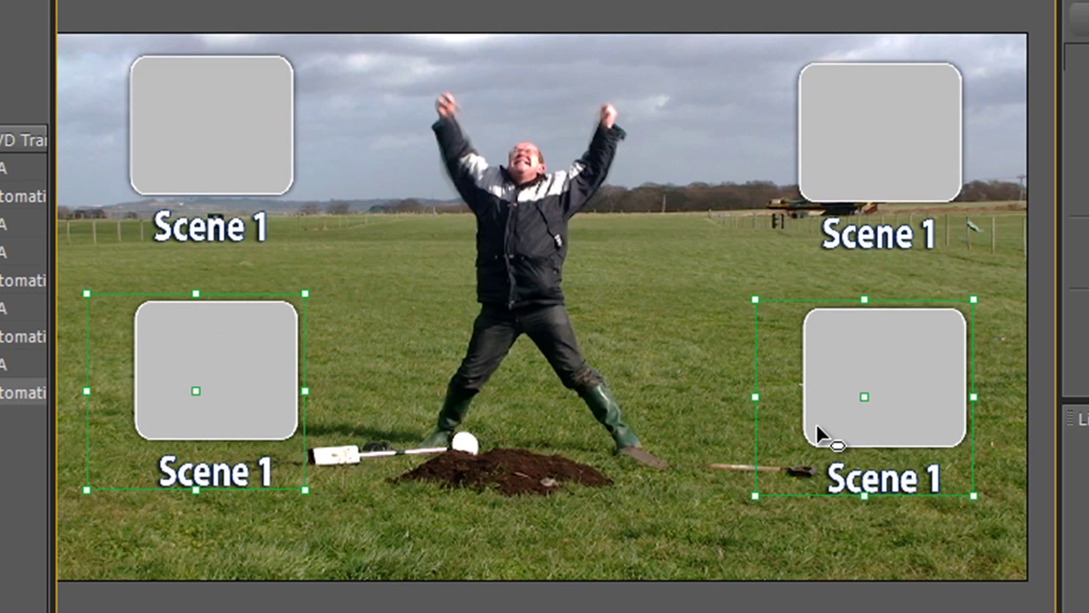
pyautogui.hotkey('shift', 'Left')
pyautogui.hotkey('shift', 'Down')
pyautogui.moveTo(813, 428); pyautogui.dragTo(816, 431)
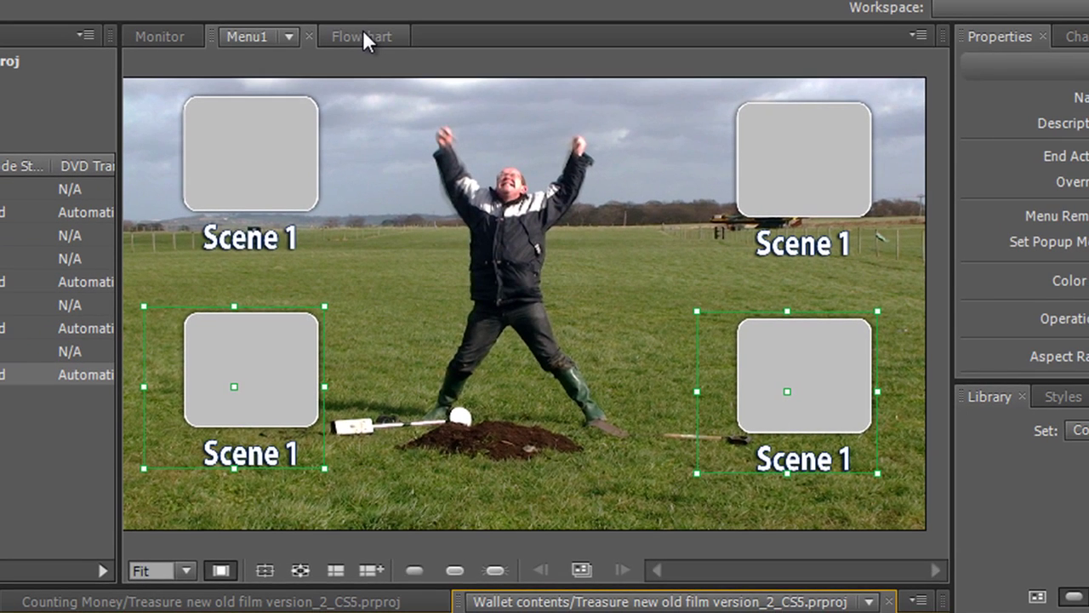
# Switch to the Flowchart and select Menu1's first Scene 1 button
pyautogui.click(362, 38)
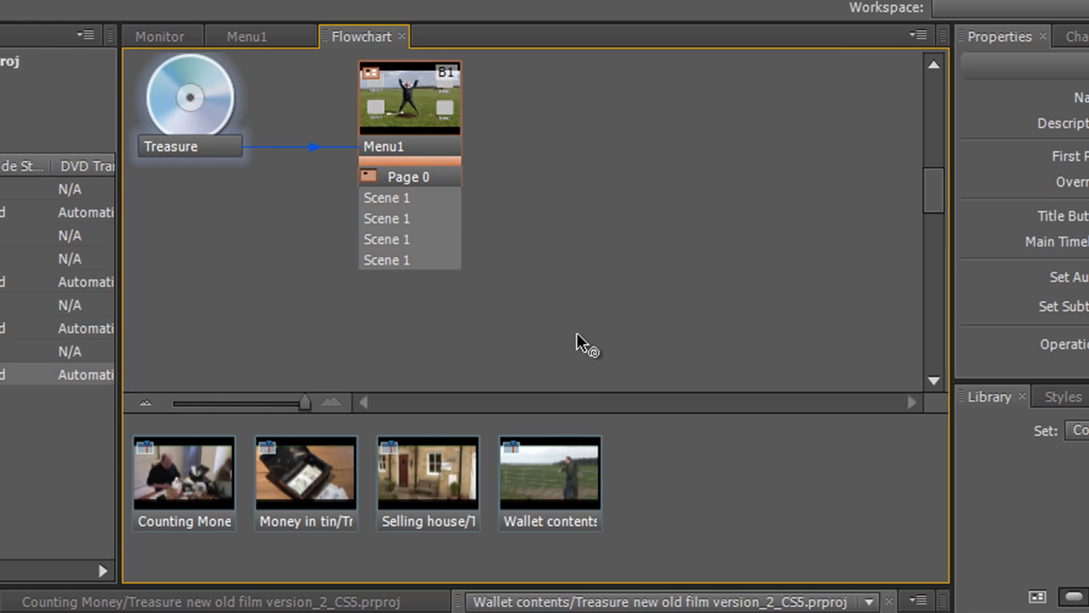
pyautogui.click(387, 198)
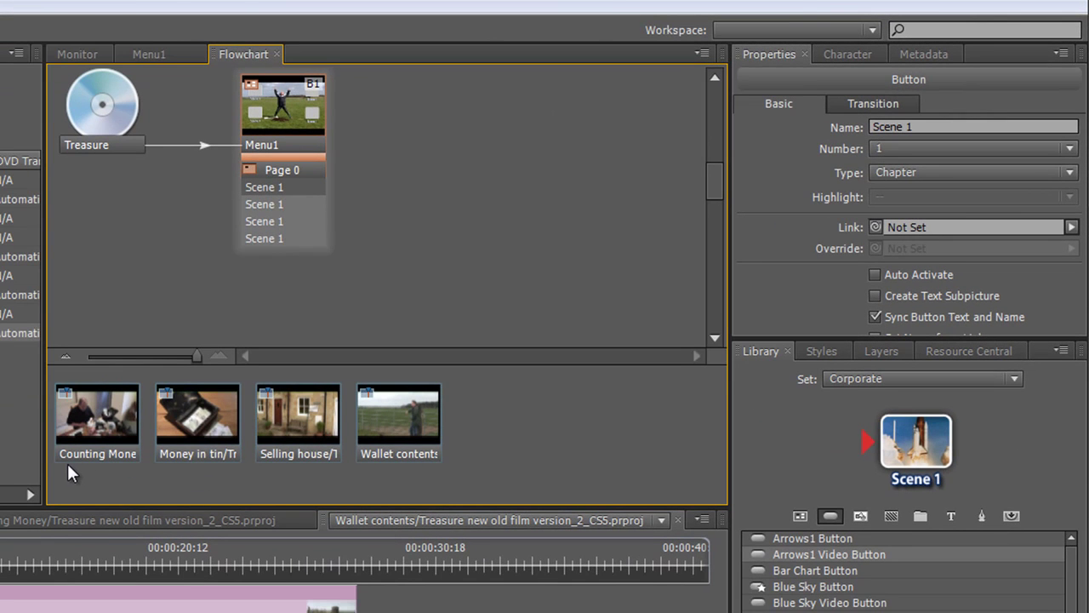
# Replace the button name Scene 1 with 'Counting' in the Properties Name field
pyautogui.click(920, 127)
pyautogui.moveTo(908, 127); pyautogui.dragTo(831, 126)
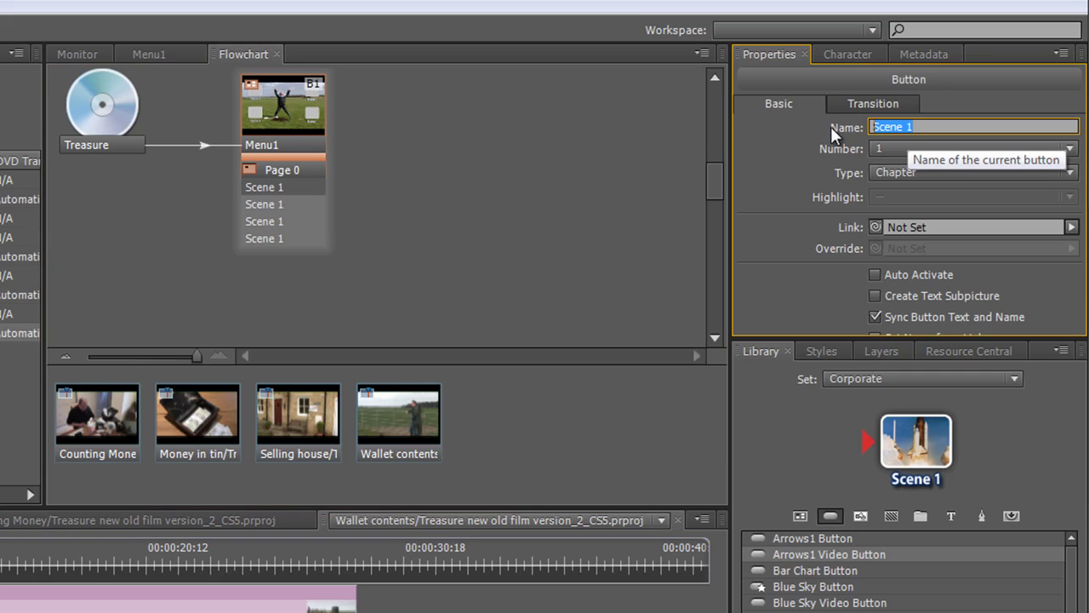
pyautogui.write('Counting')
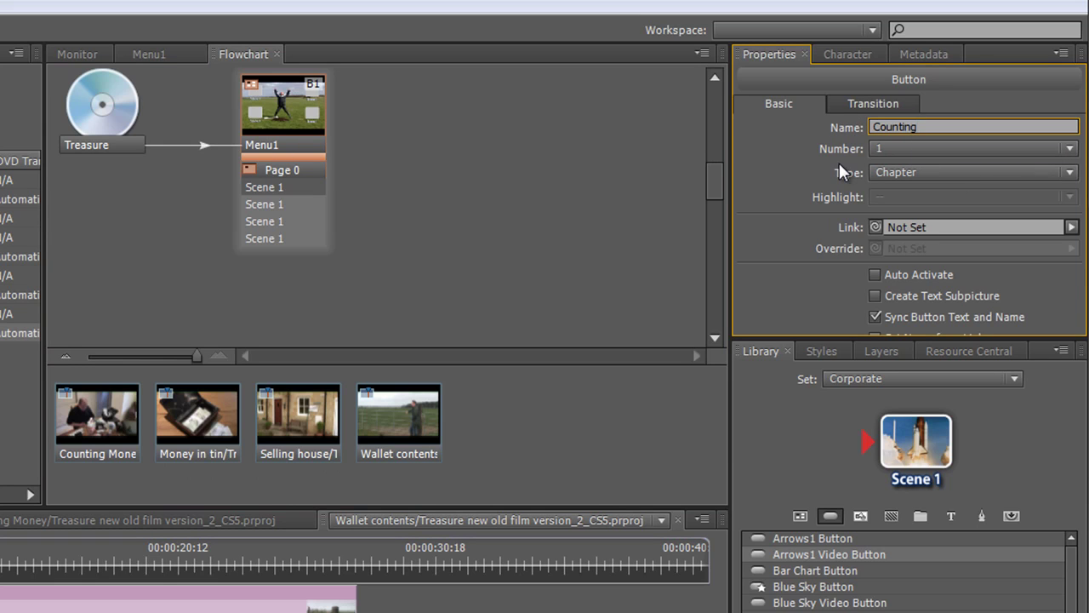
pyautogui.click(854, 77)
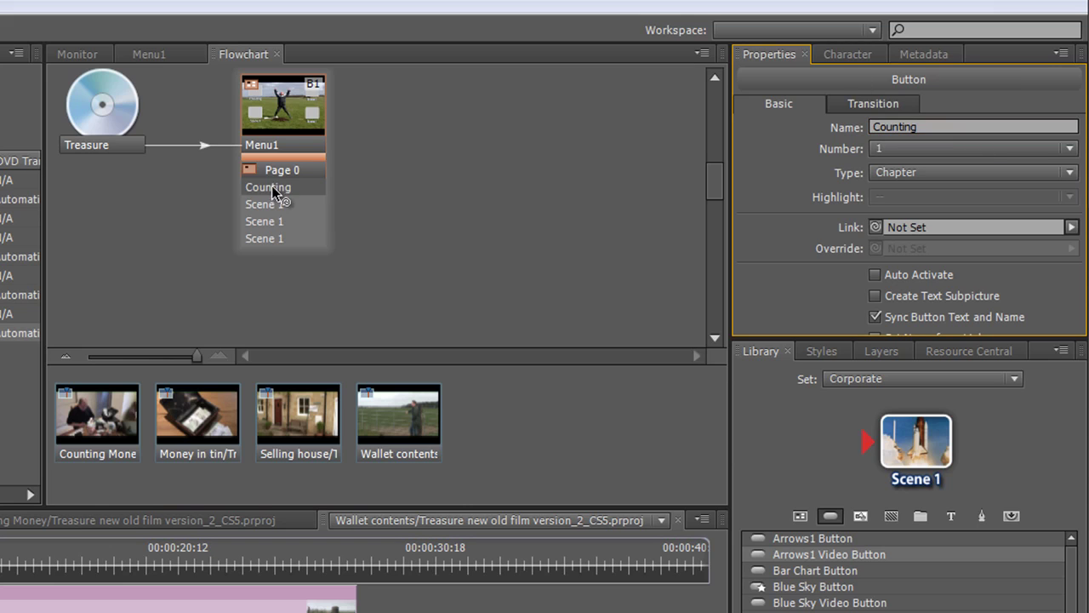
pyautogui.click(844, 54)
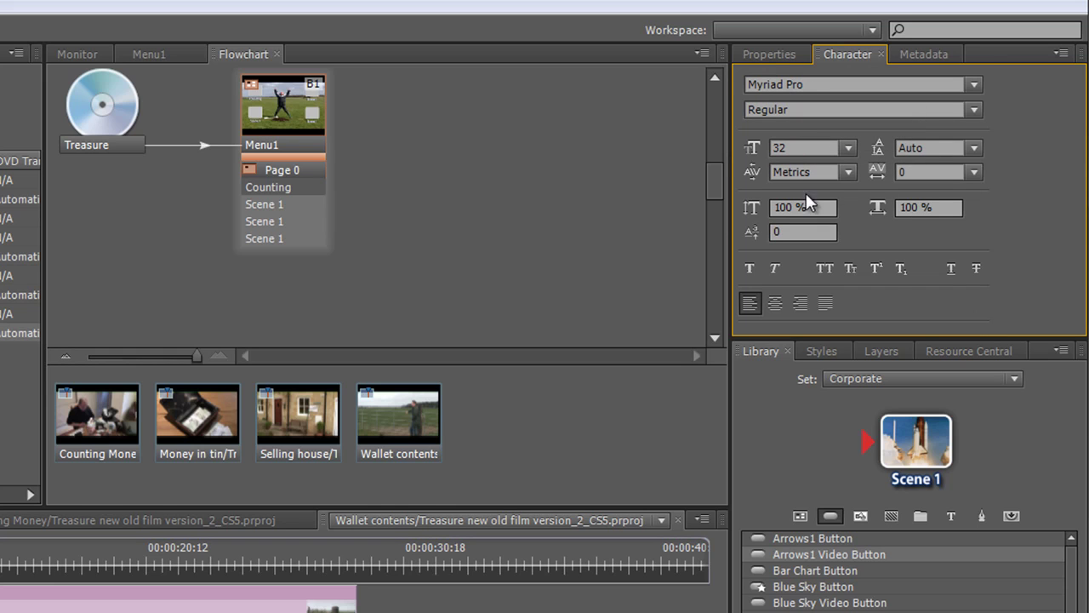
pyautogui.click(769, 54)
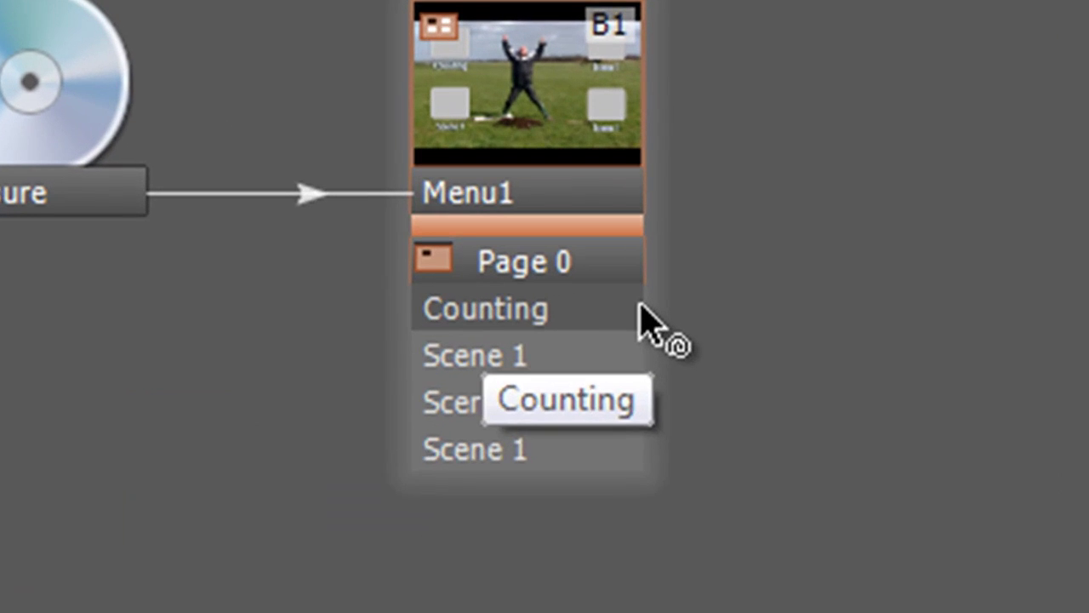
# Pick-whip the Counting button to the Counting Money timeline and verify it on Menu1
pyautogui.click(641, 306)
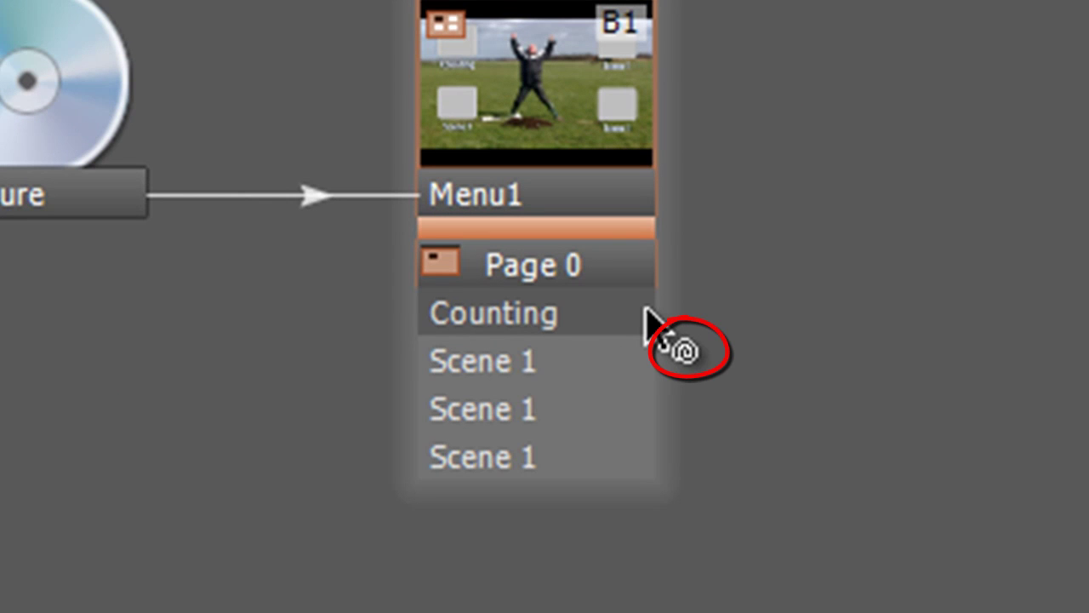
pyautogui.moveTo(644, 310); pyautogui.dragTo(192, 460)
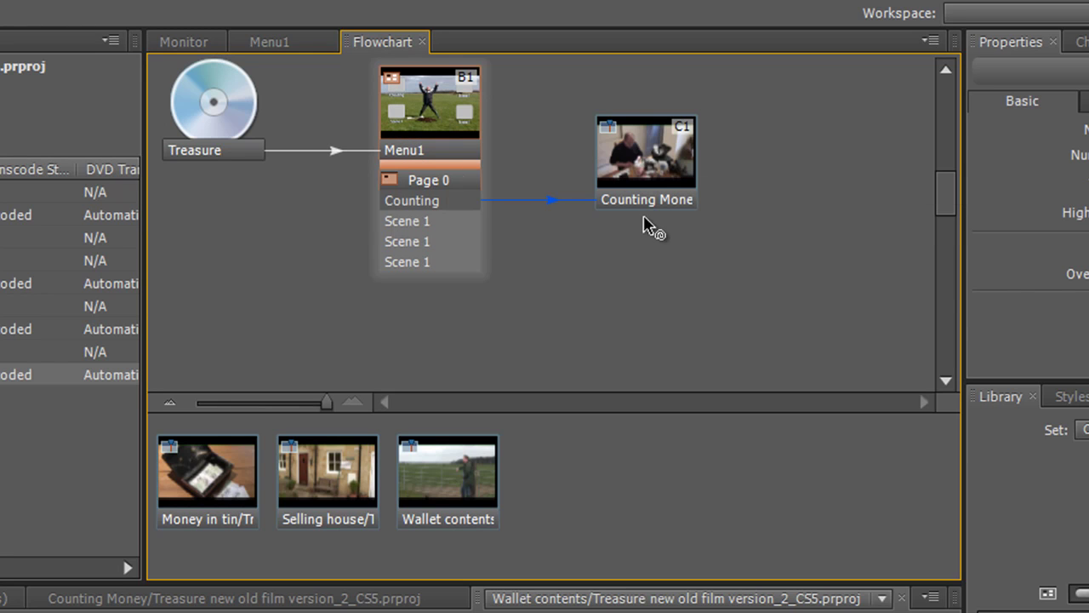
pyautogui.click(281, 42)
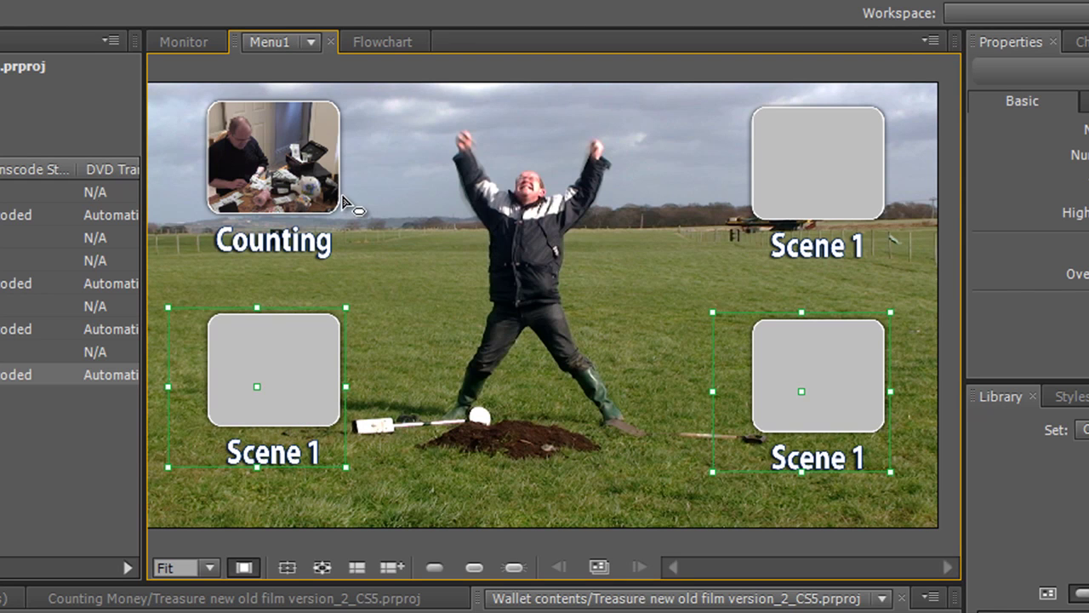
pyautogui.click(383, 44)
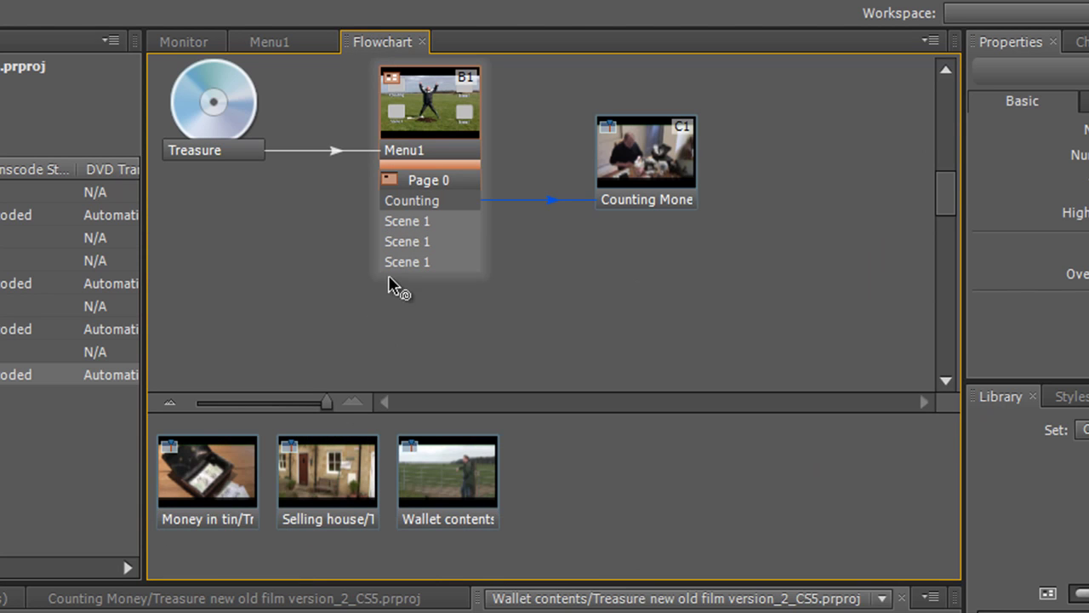
# Name the next Scene 1 button 'Money in Tin' and pick-whip it to the Money in tin timeline
pyautogui.click(411, 221)
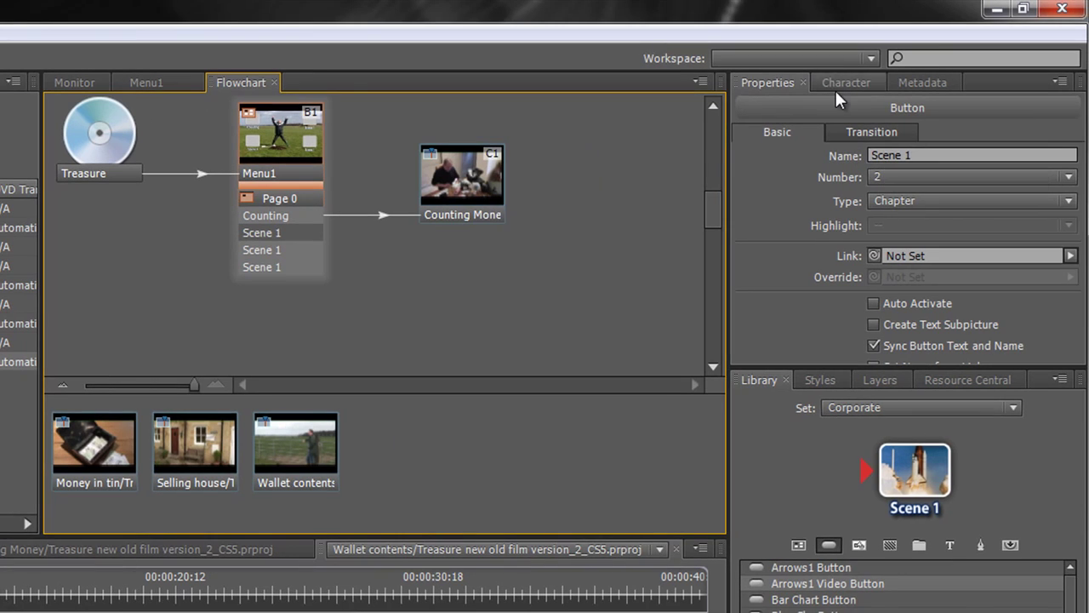
pyautogui.click(915, 155)
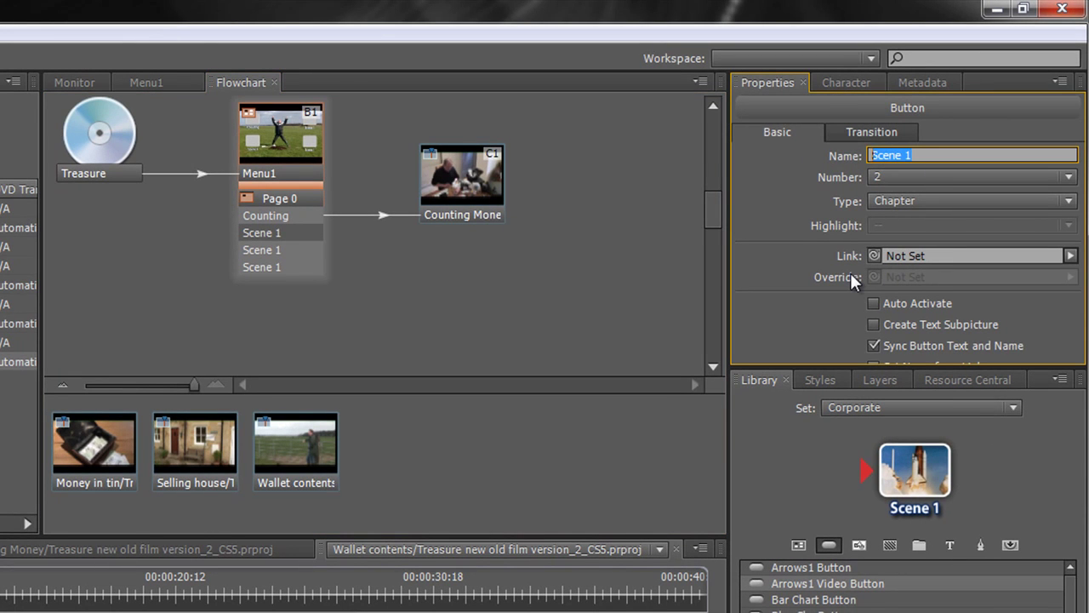
pyautogui.write('Money in t')
pyautogui.press('BackSpace')
pyautogui.write('Tin')
pyautogui.press('Return')
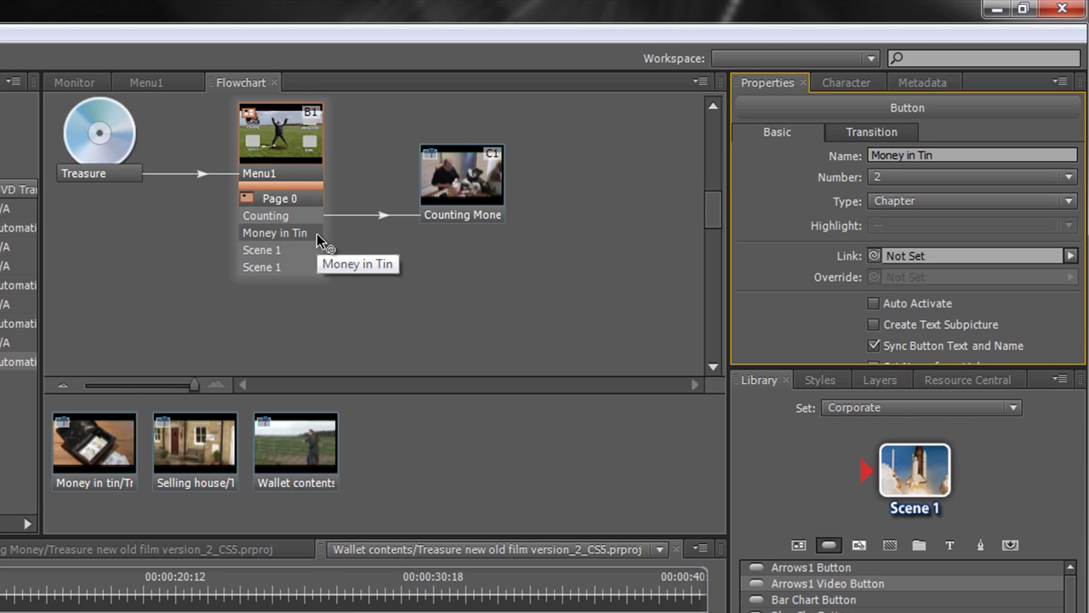
pyautogui.moveTo(316, 233); pyautogui.dragTo(104, 437)
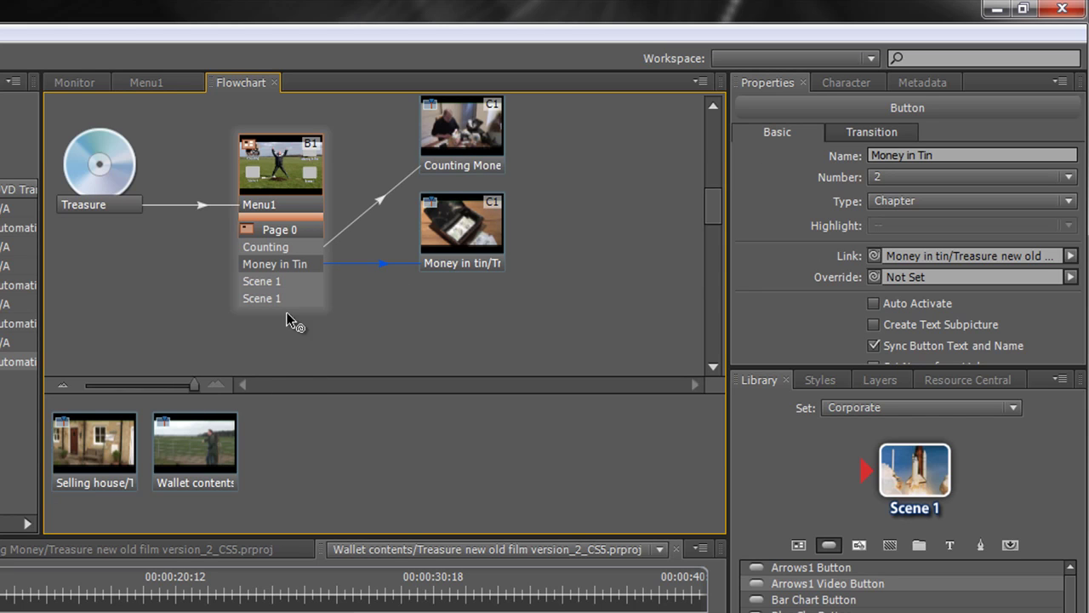
# Name the third button 'Selling House' and pick-whip it to the Selling house timeline
pyautogui.click(274, 282)
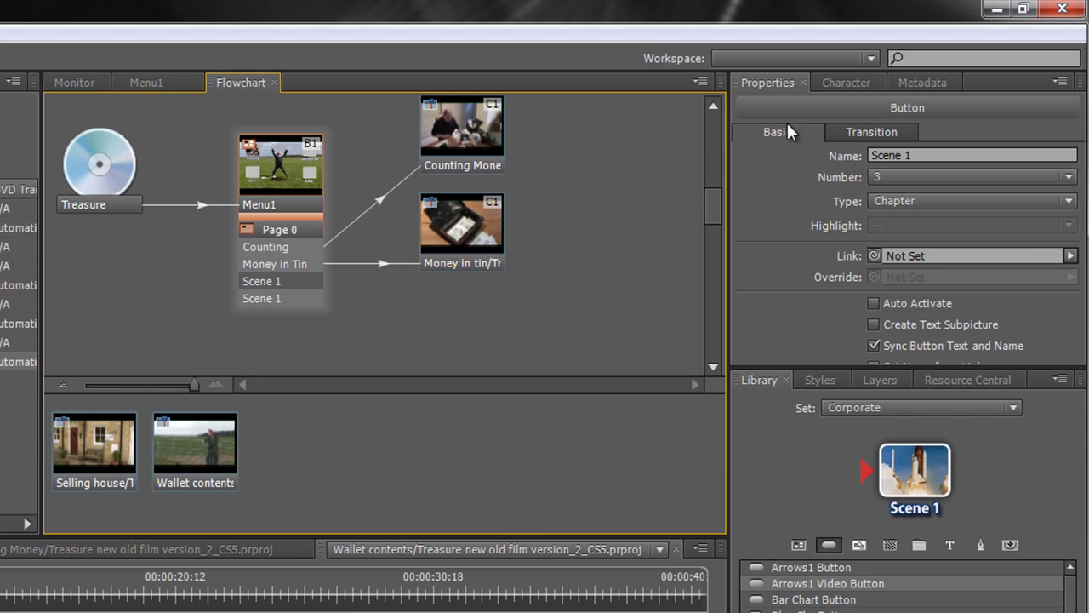
pyautogui.click(948, 154)
pyautogui.write('Se')
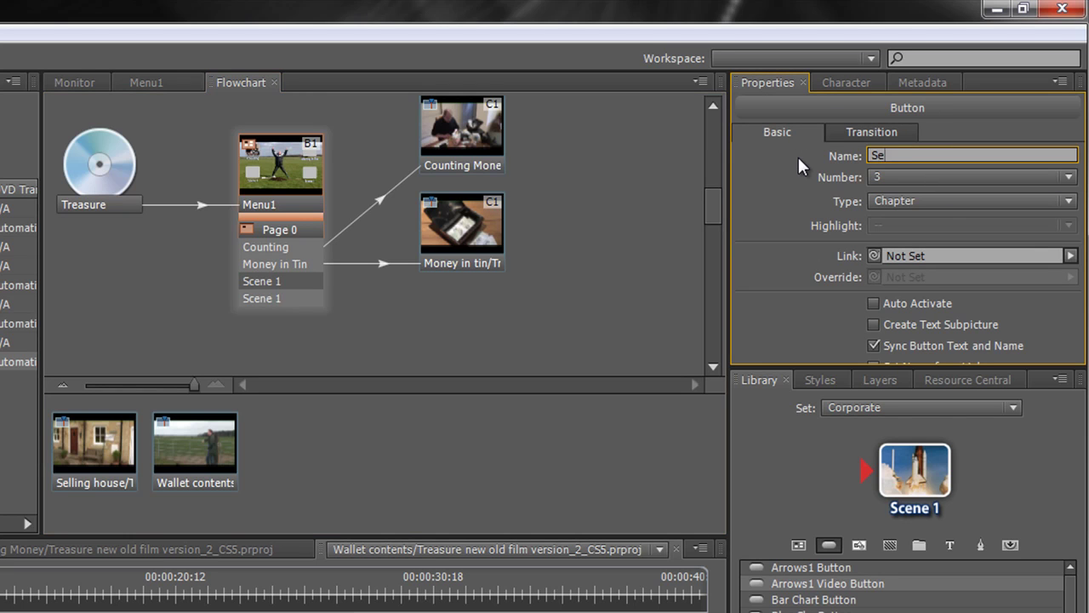
pyautogui.write('lling HOuse')
pyautogui.press('BackSpace')
pyautogui.press('BackSpace')
pyautogui.press('BackSpace')
pyautogui.press('BackSpace')
pyautogui.write('ouse')
pyautogui.press('Return')
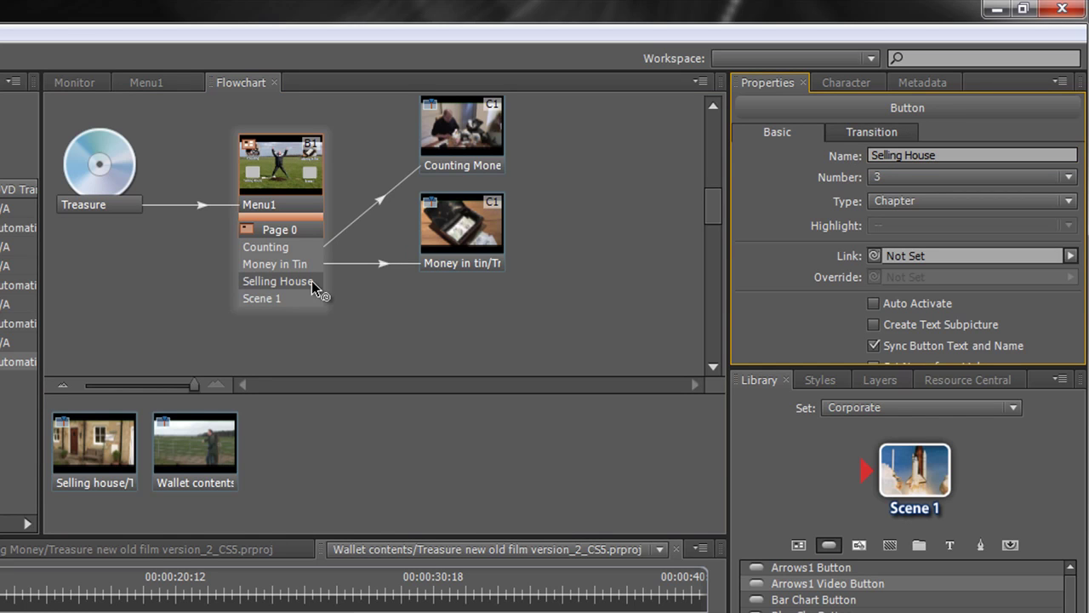
pyautogui.moveTo(312, 283); pyautogui.dragTo(99, 445)
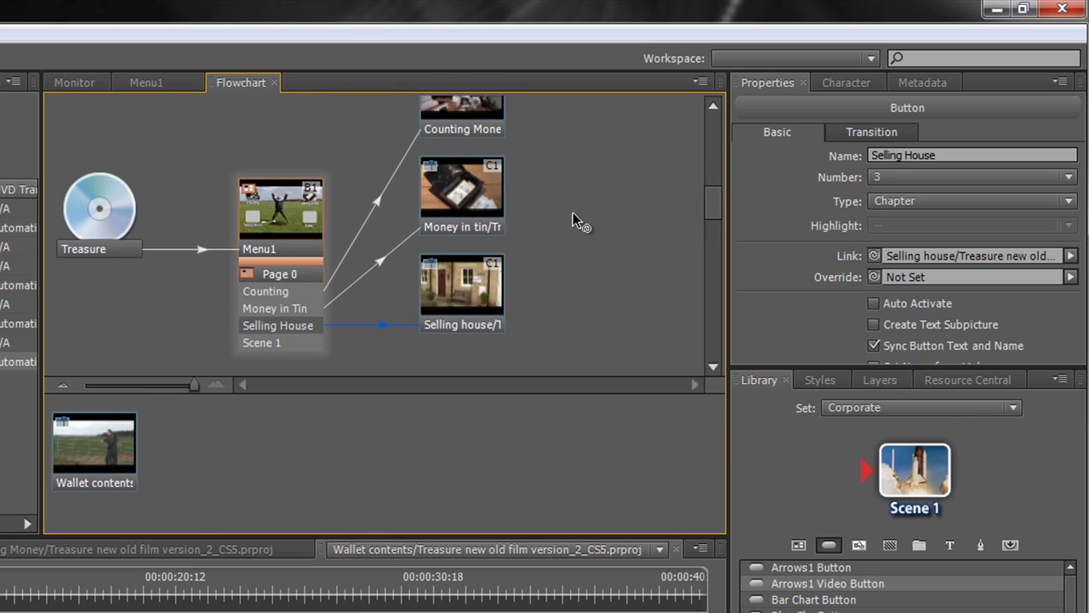
# Drag the divider below the Flowchart panel down so the flowchart fills the view
pyautogui.scroll(1, 572, 212)
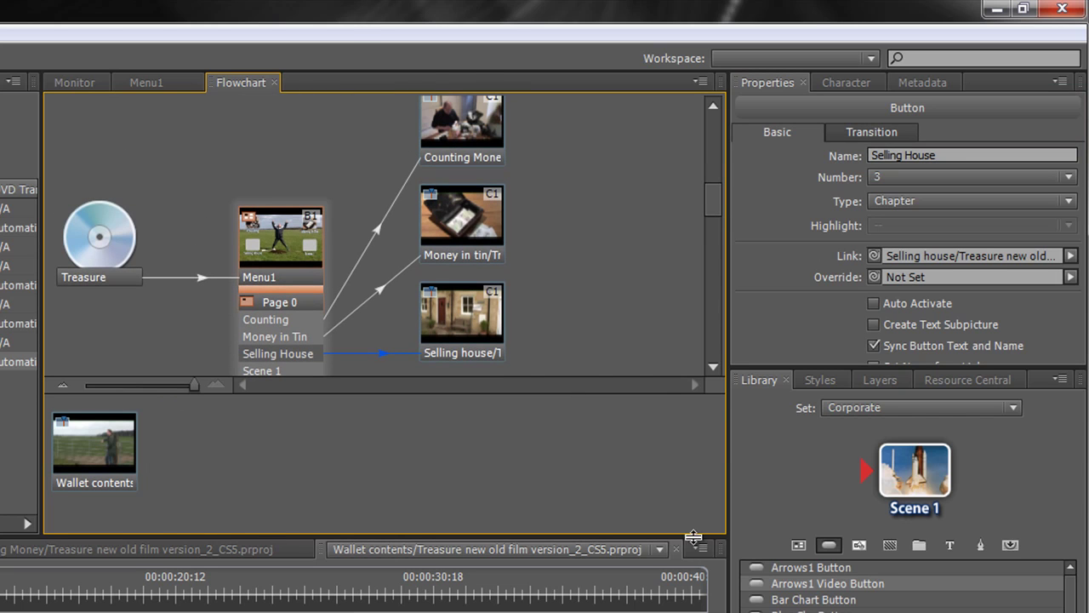
pyautogui.moveTo(694, 537); pyautogui.dragTo(694, 612)
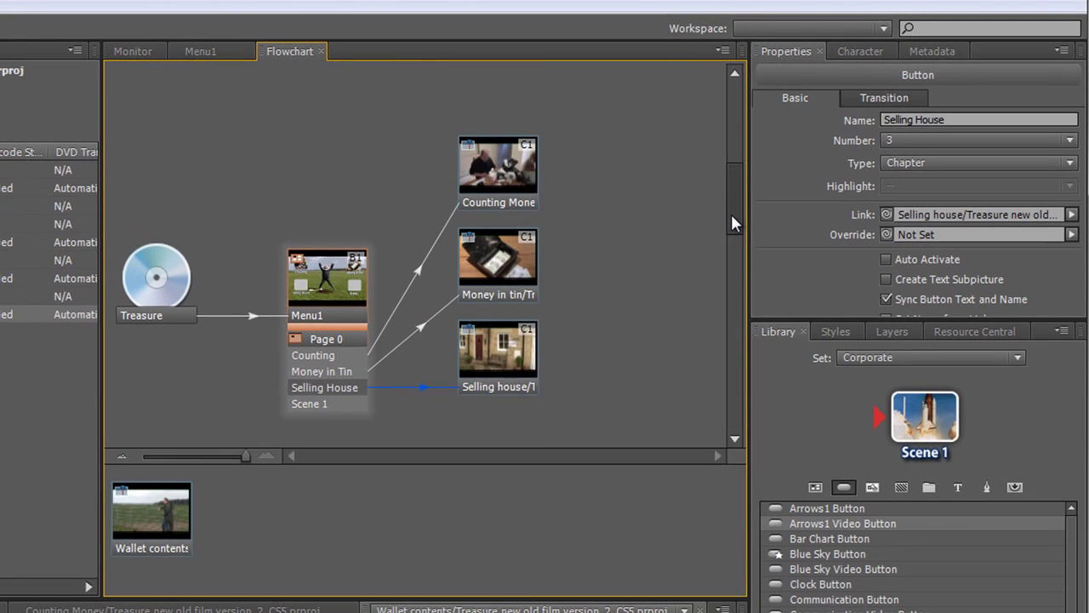
pyautogui.moveTo(710, 254); pyautogui.dragTo(707, 262)
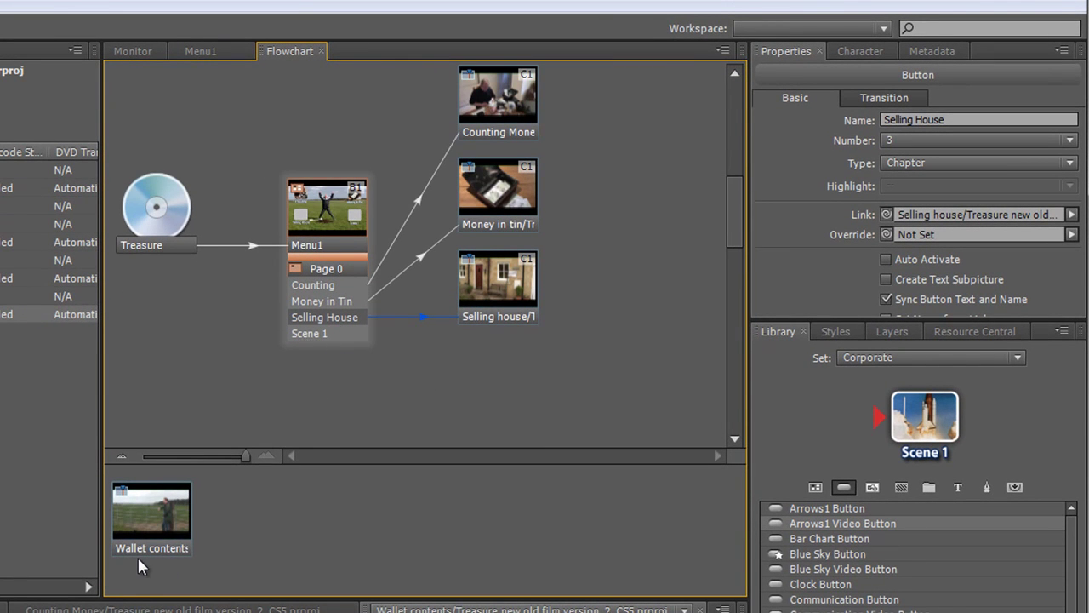
# Rename the last Scene 1 button 'wallet Contents' and link it to the Wallet contents timeline
pyautogui.click(308, 336)
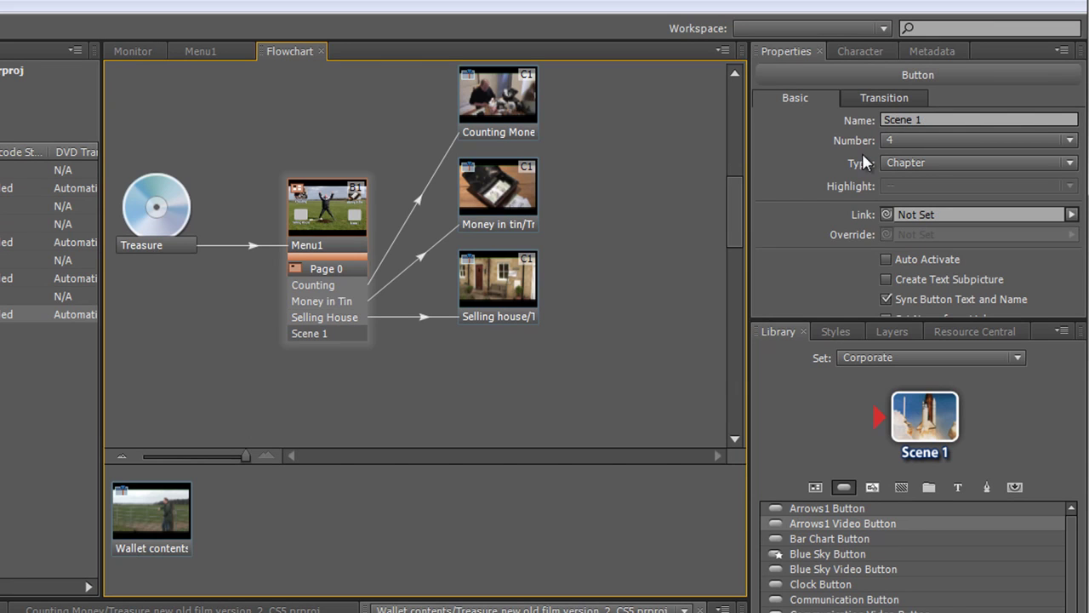
pyautogui.click(943, 119)
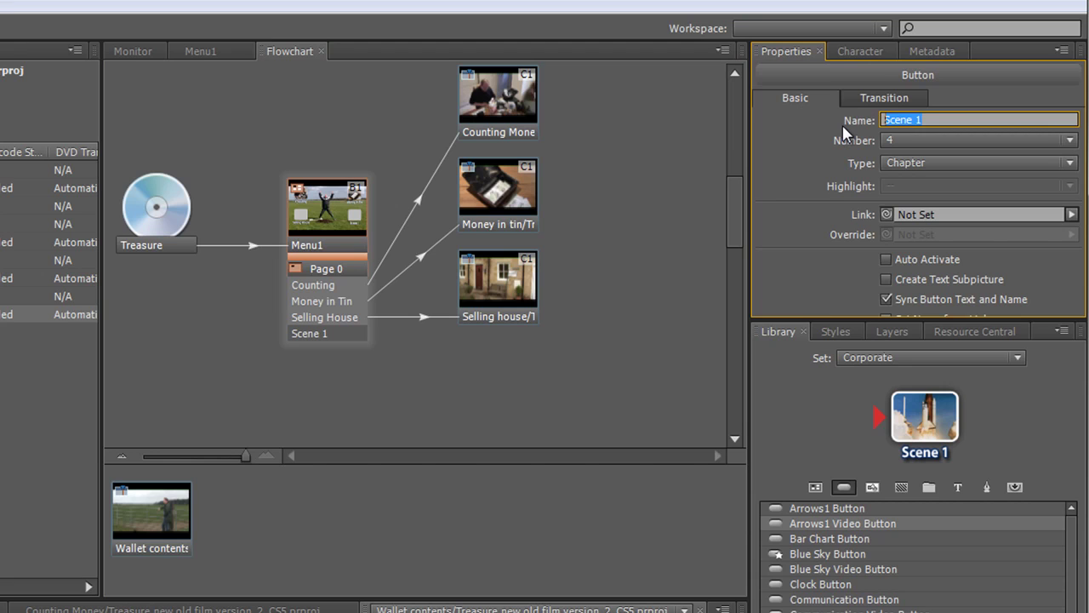
pyautogui.write('wallet Contents')
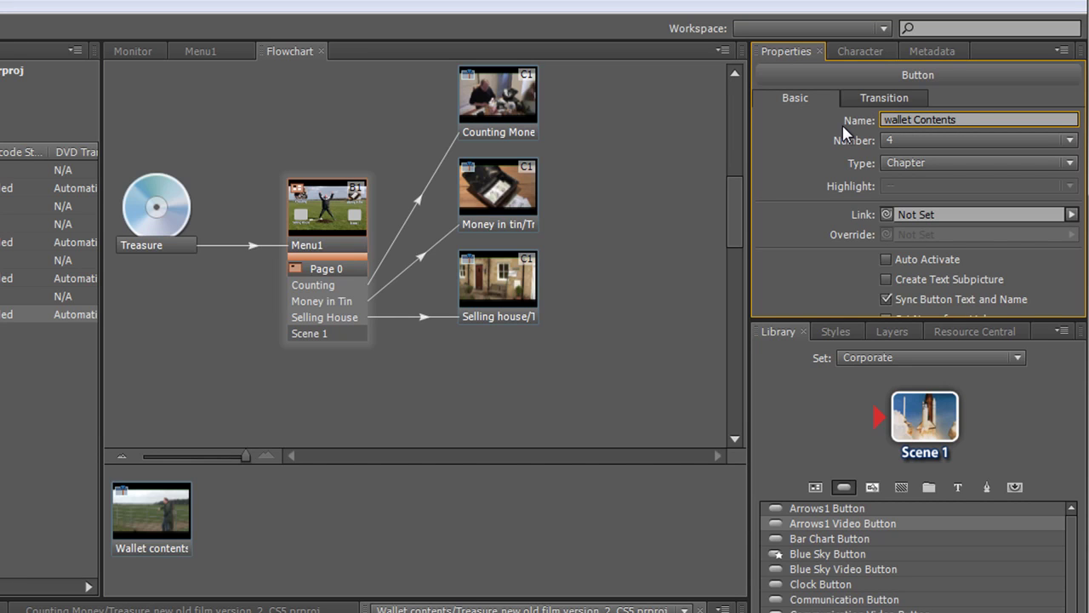
pyautogui.press('Return')
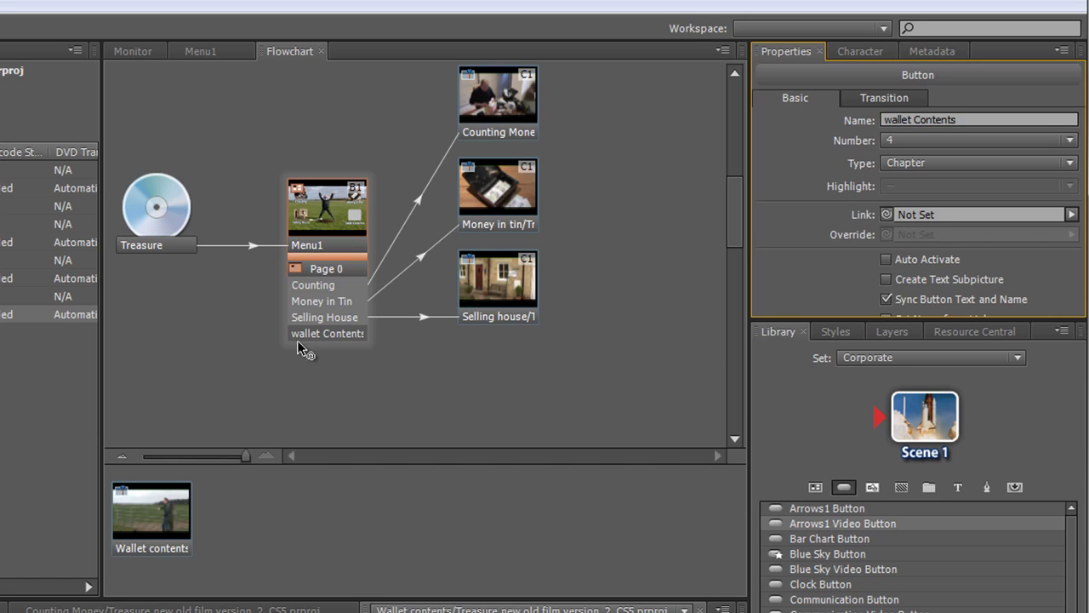
pyautogui.moveTo(361, 335); pyautogui.dragTo(158, 543)
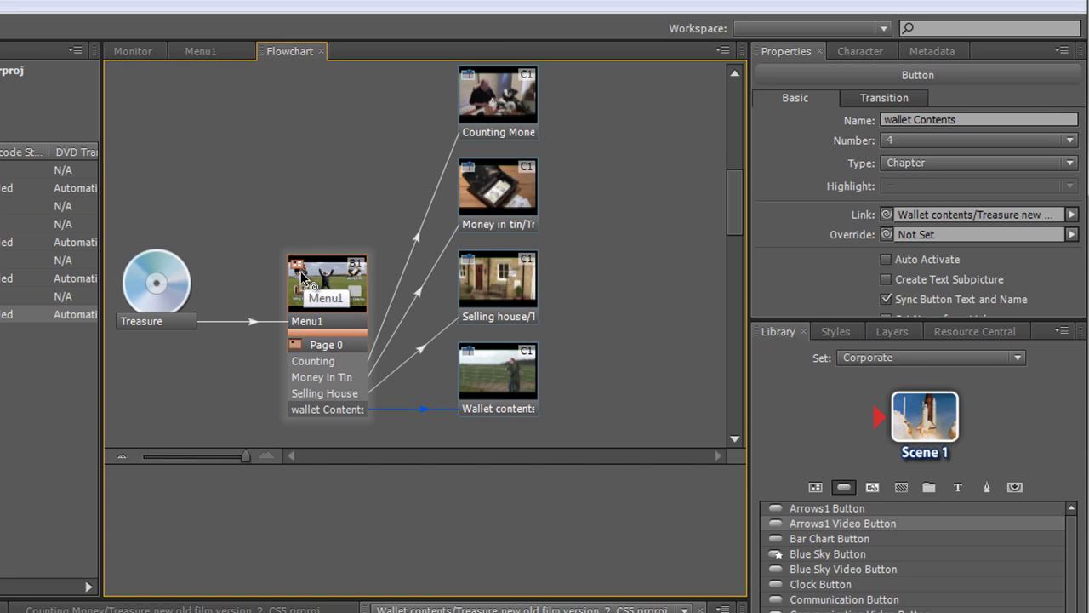
pyautogui.click(211, 49)
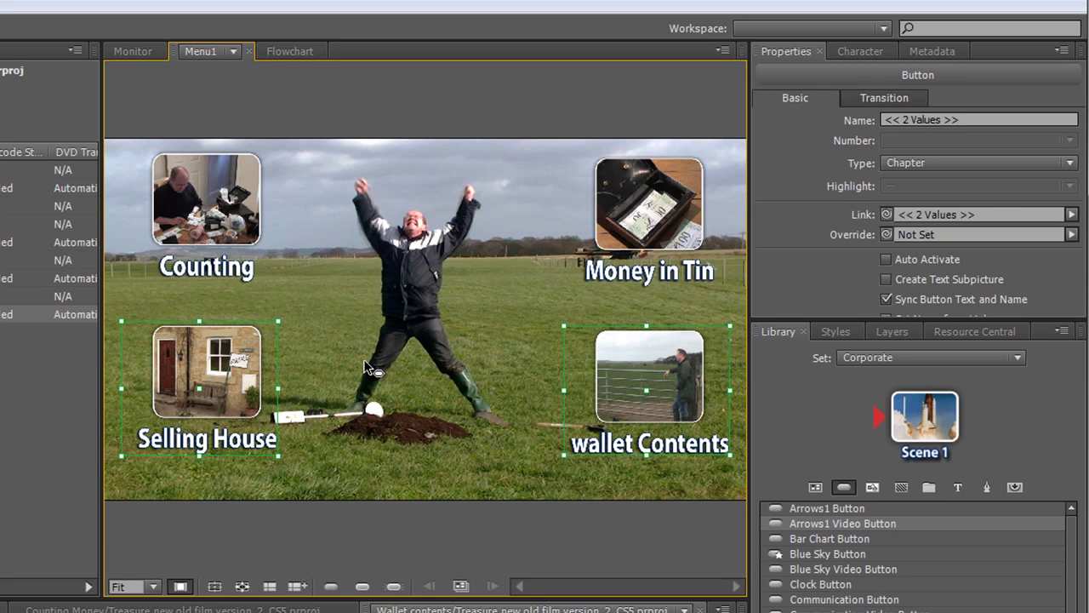
# Check in the Flowchart that each of Menu1's four buttons is wired to its own timeline
pyautogui.click(282, 51)
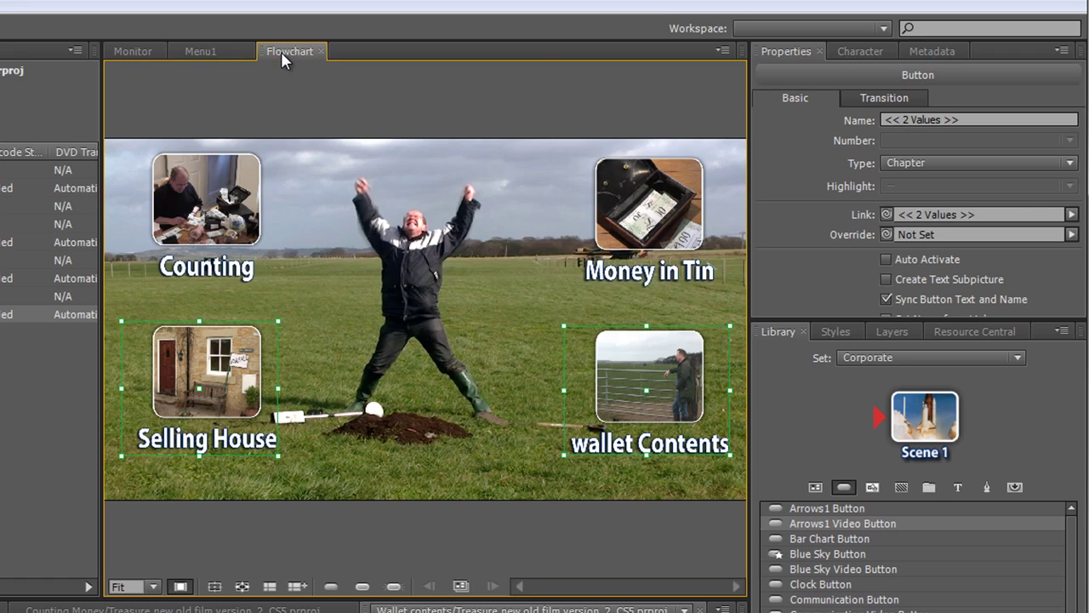
pyautogui.scroll(-2, 737, 228)
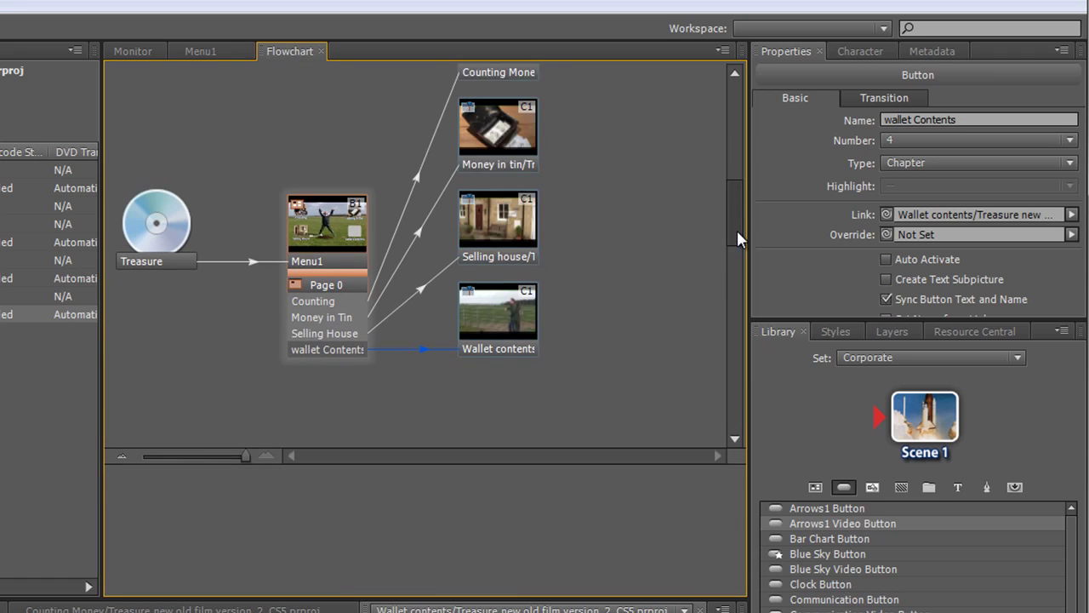
pyautogui.scroll(3, 736, 222)
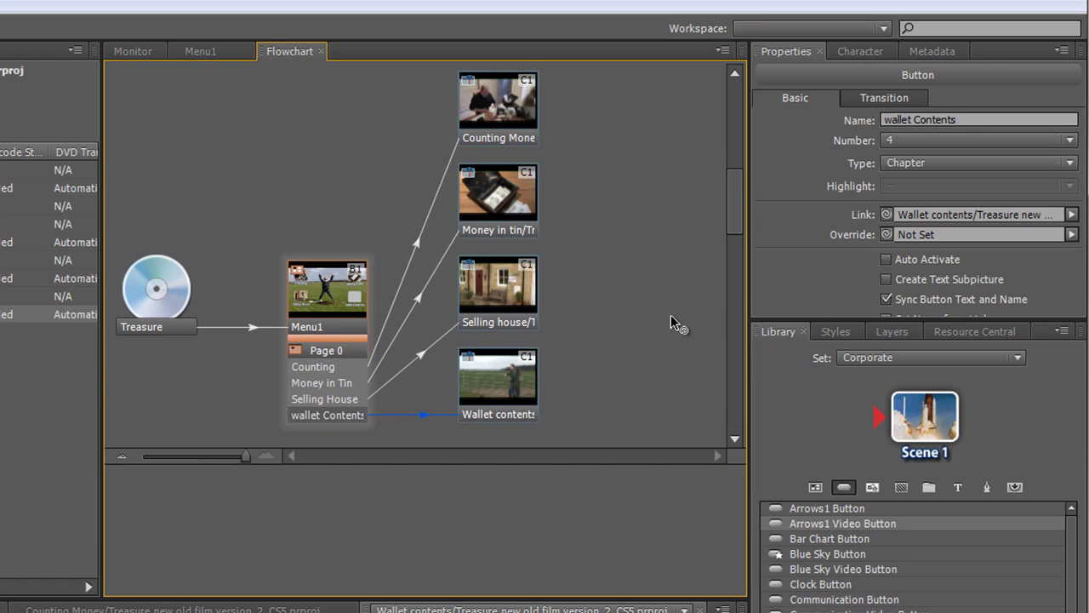
pyautogui.click(490, 100)
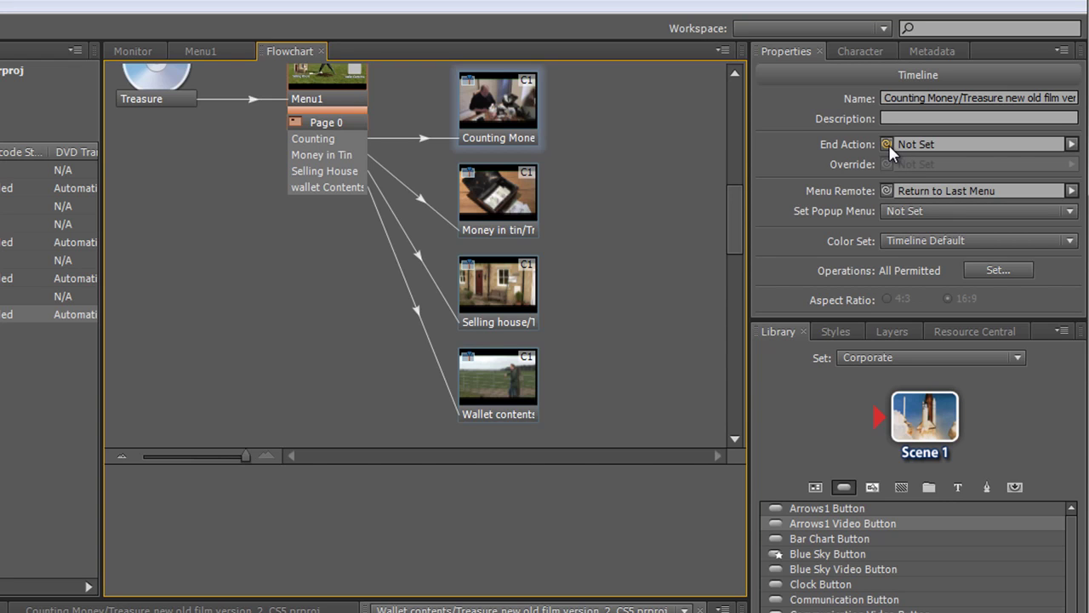
pyautogui.click(1072, 145)
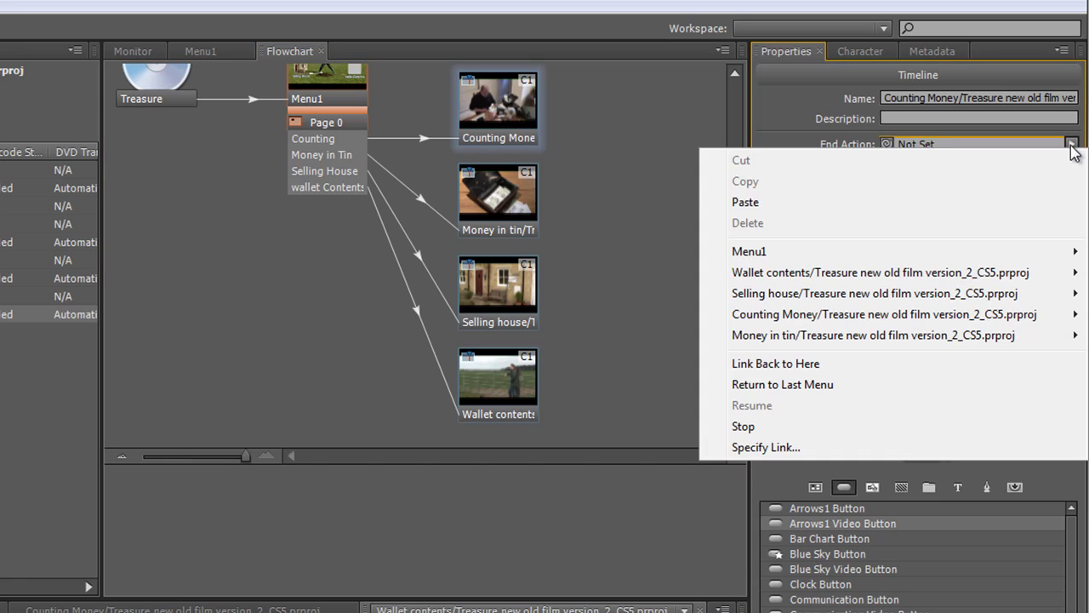
pyautogui.click(574, 114)
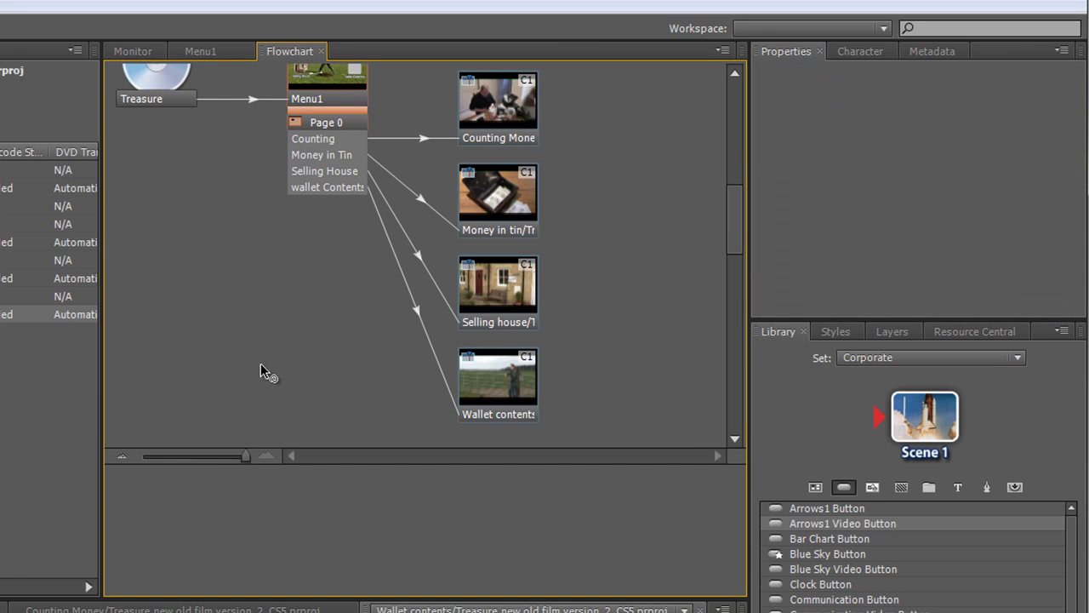
# Set the end actions of the Counting Money, Money in tin and Selling house timelines to Menu1
pyautogui.moveTo(101, 425); pyautogui.dragTo(0, 425)
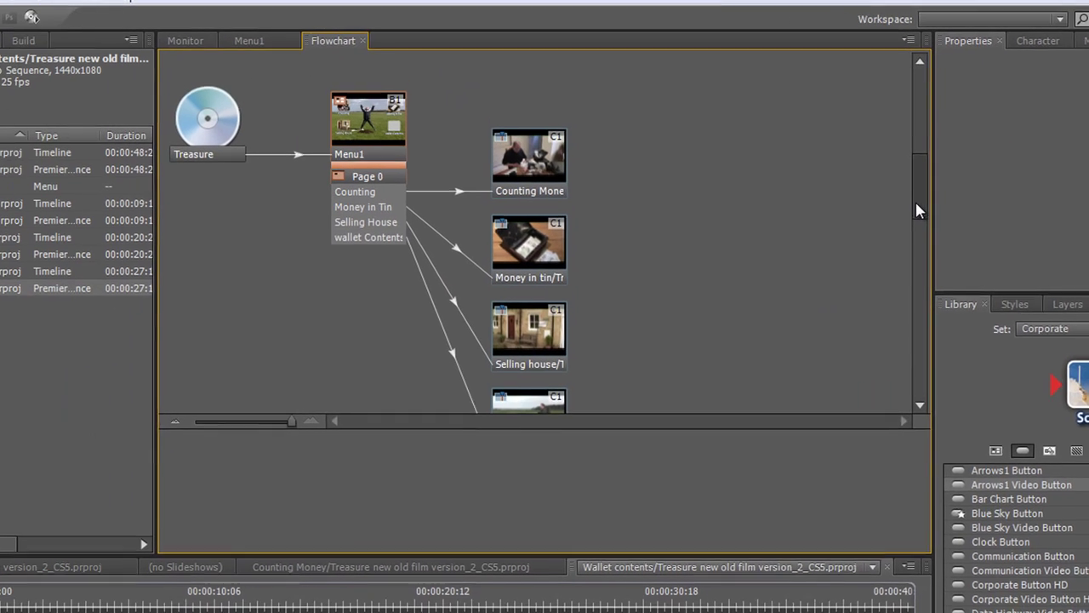
pyautogui.scroll(-1, 918, 211)
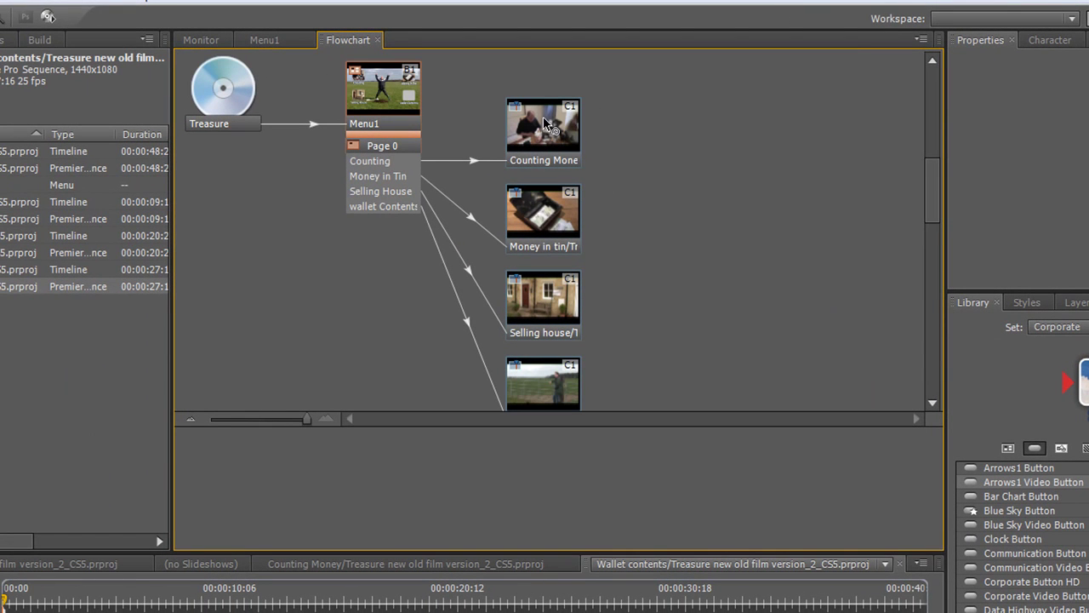
pyautogui.click(576, 168)
pyautogui.moveTo(577, 168); pyautogui.dragTo(385, 131)
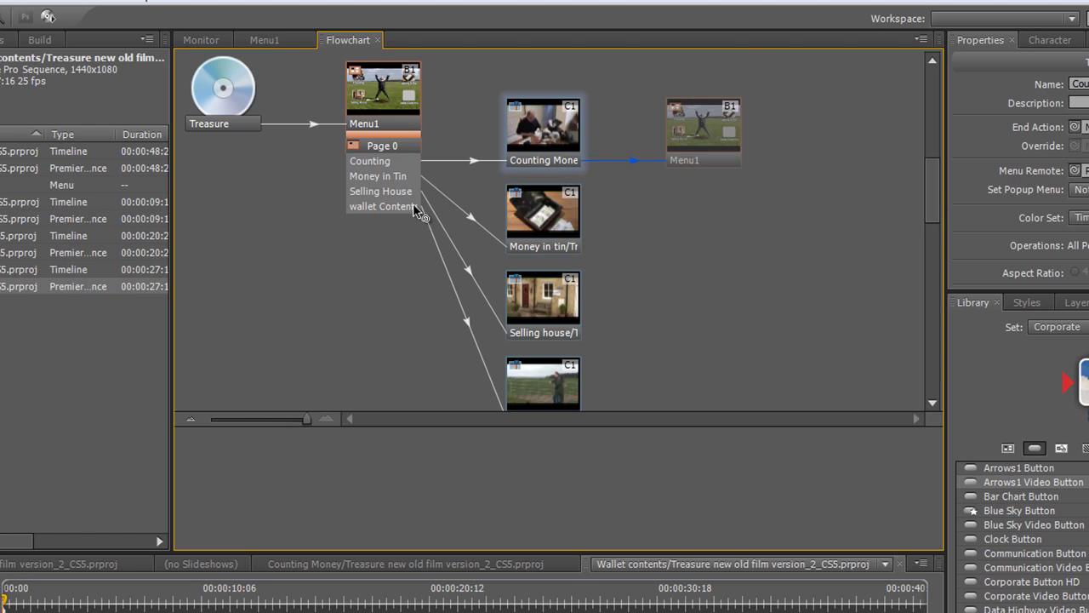
pyautogui.click(576, 253)
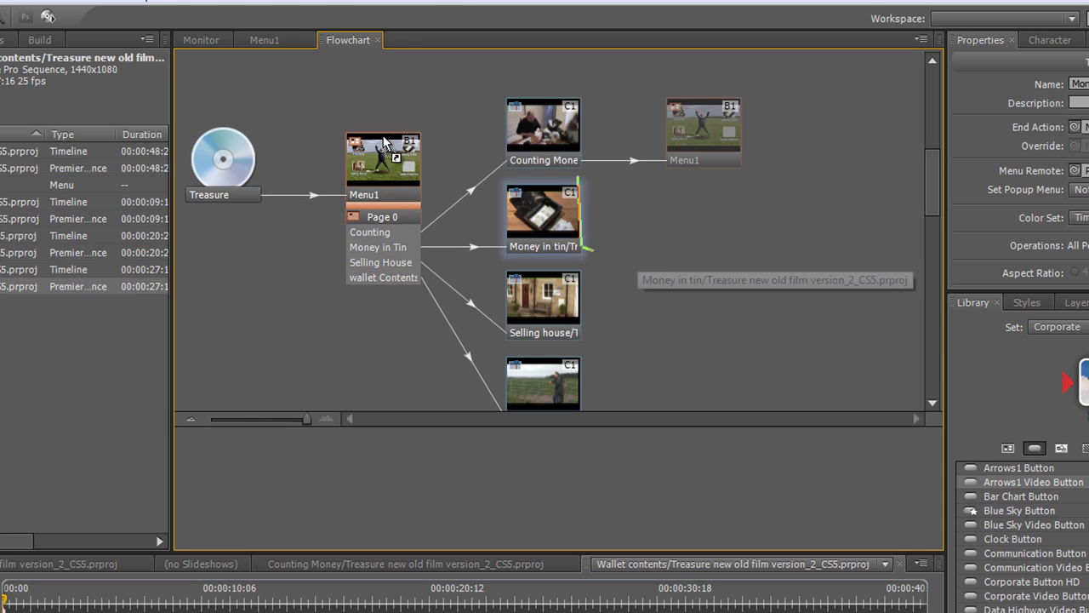
pyautogui.moveTo(577, 253); pyautogui.dragTo(383, 162)
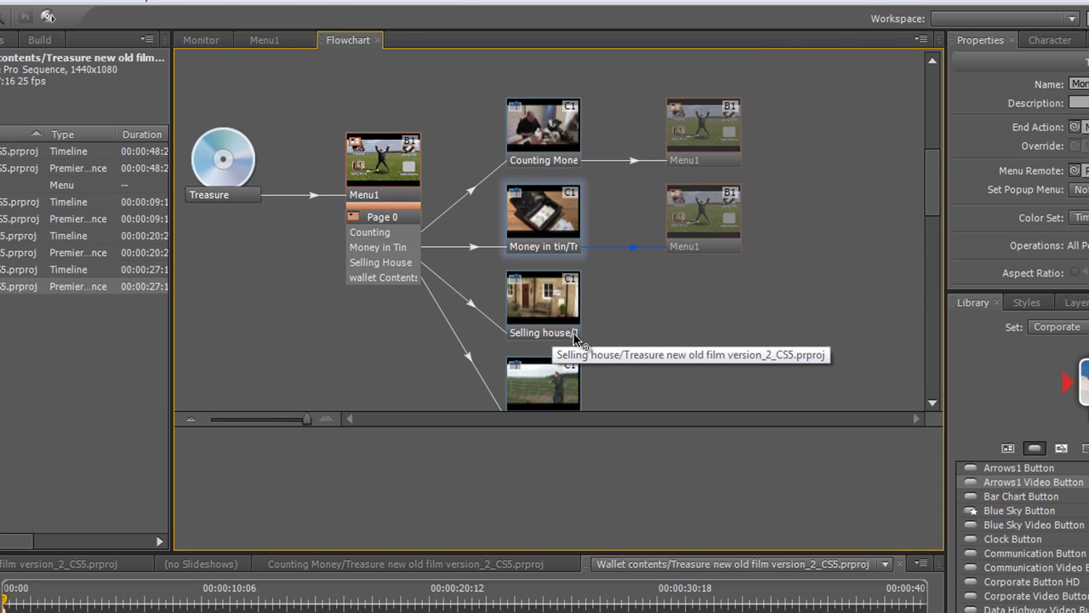
pyautogui.moveTo(571, 333); pyautogui.dragTo(390, 173)
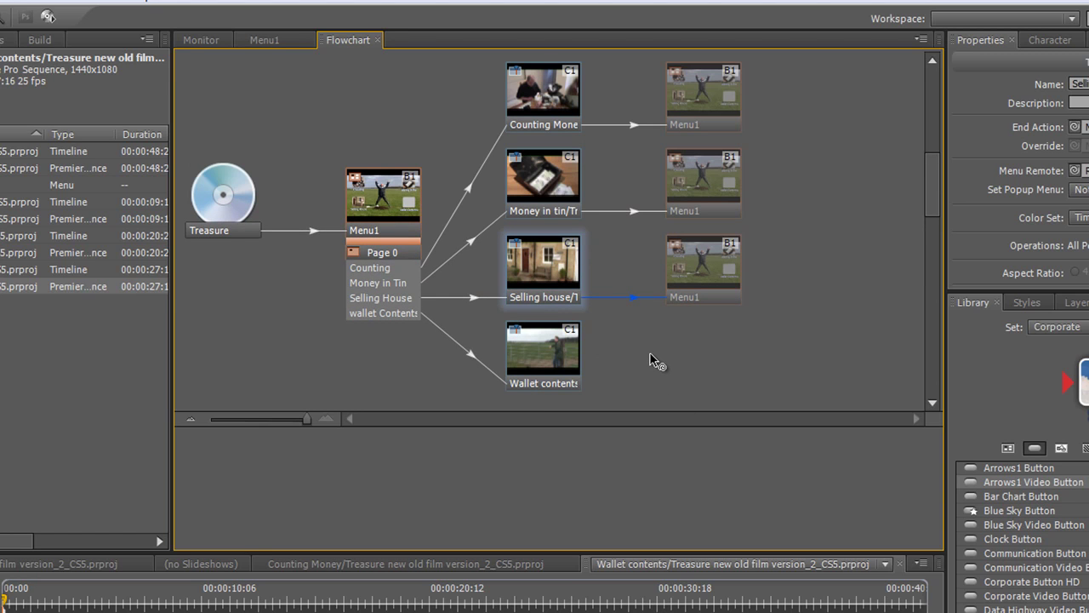